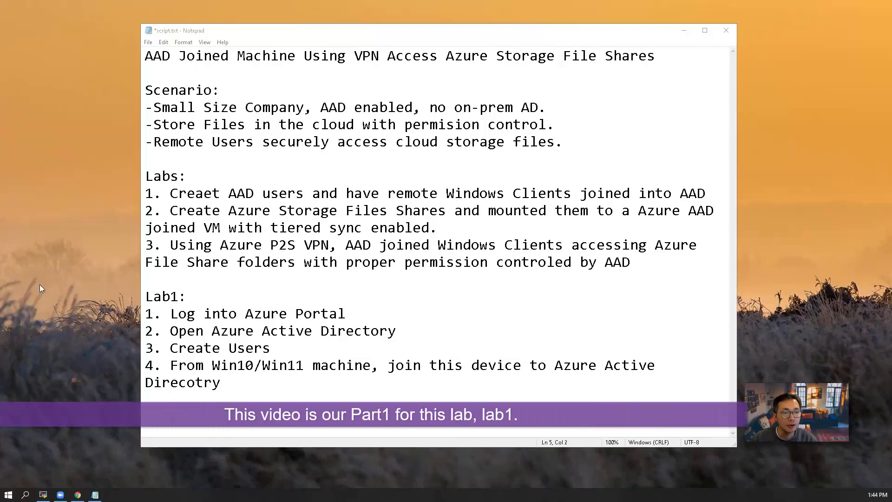
# Highlight Lab1 steps 1–3 in script.txt: log into Azure Portal, open Azure AD, create users.
pyautogui.moveTo(254, 383); pyautogui.dragTo(148, 313)
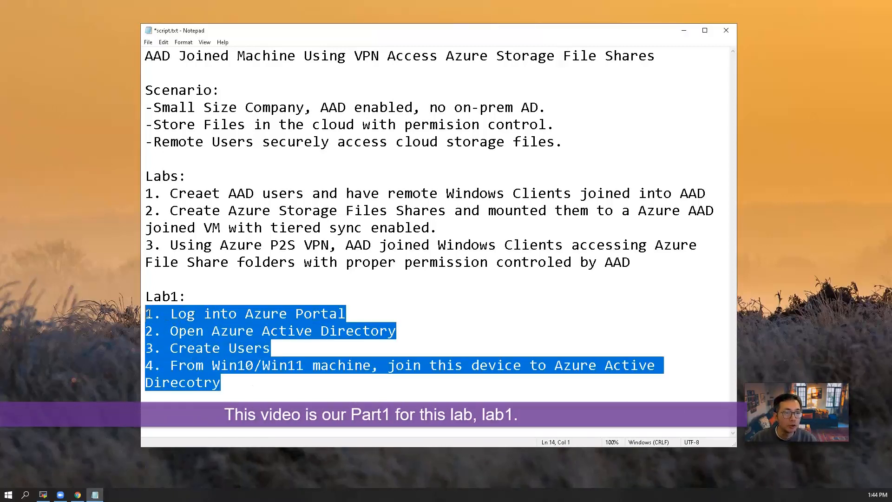
pyautogui.click(277, 352)
pyautogui.click(274, 381)
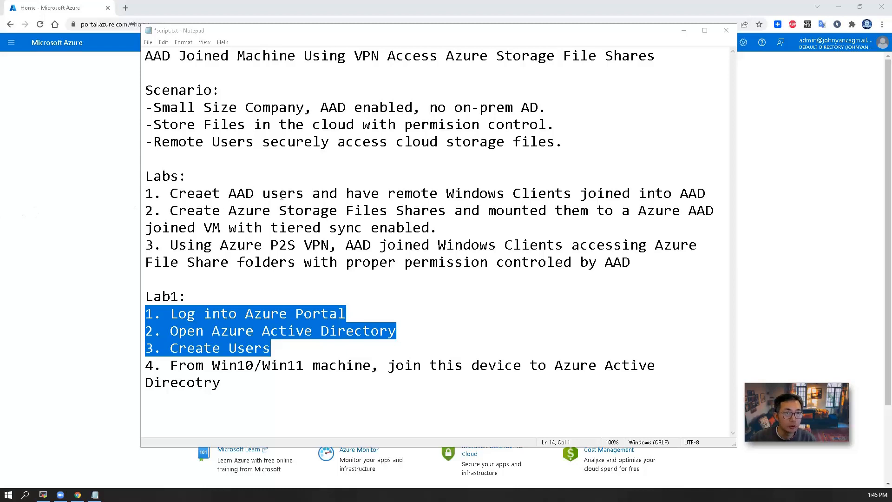
# Go from the portal home to Azure Active Directory's Users list in the Default Directory.
pyautogui.hotkey('alt', 'Tab')
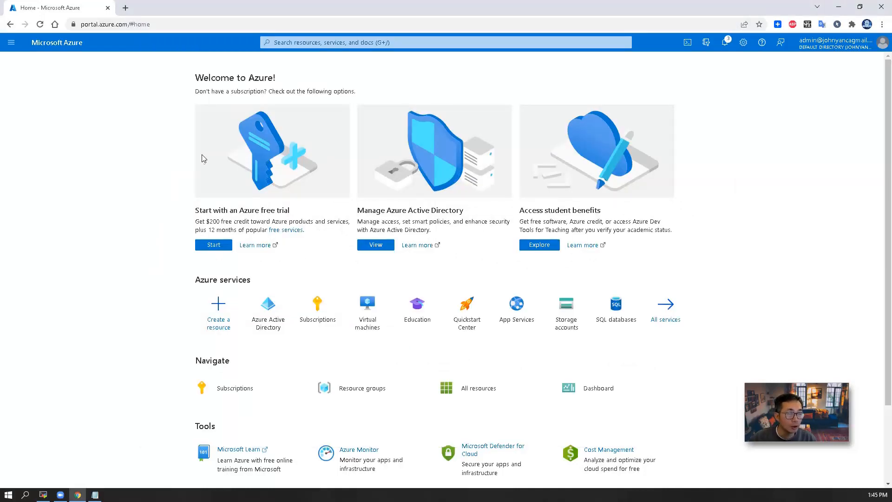
pyautogui.click(269, 309)
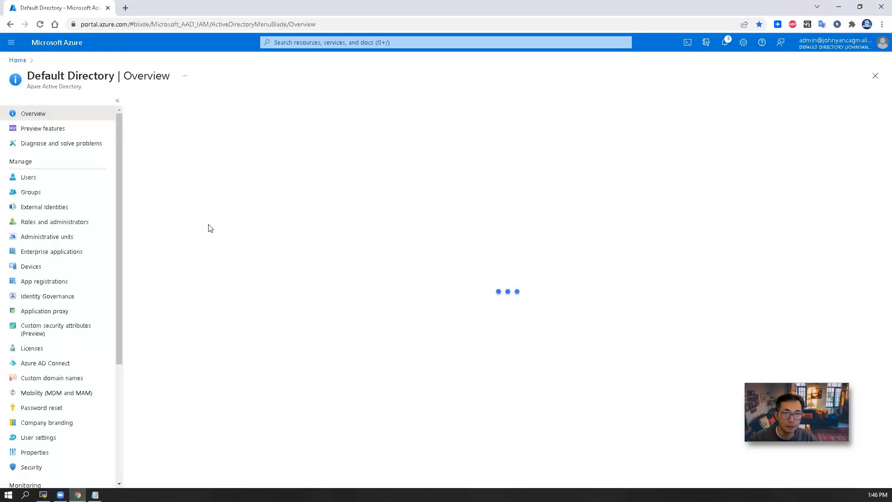
pyautogui.click(296, 43)
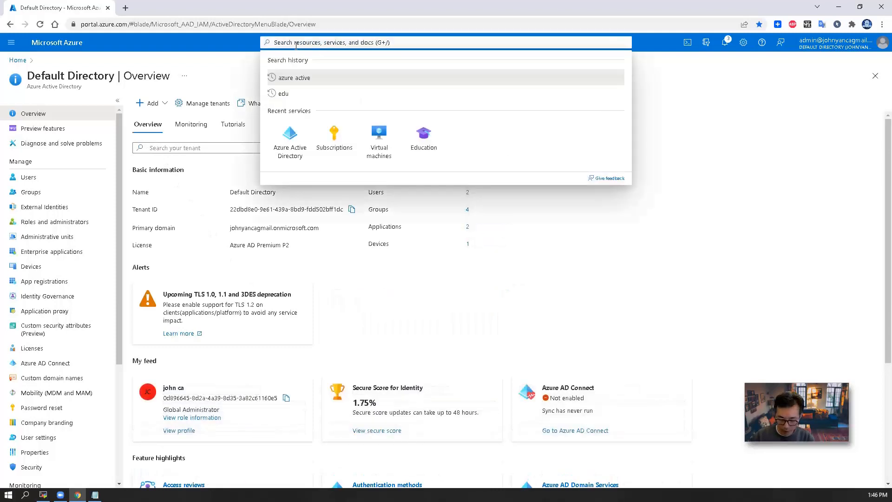
pyautogui.write('active')
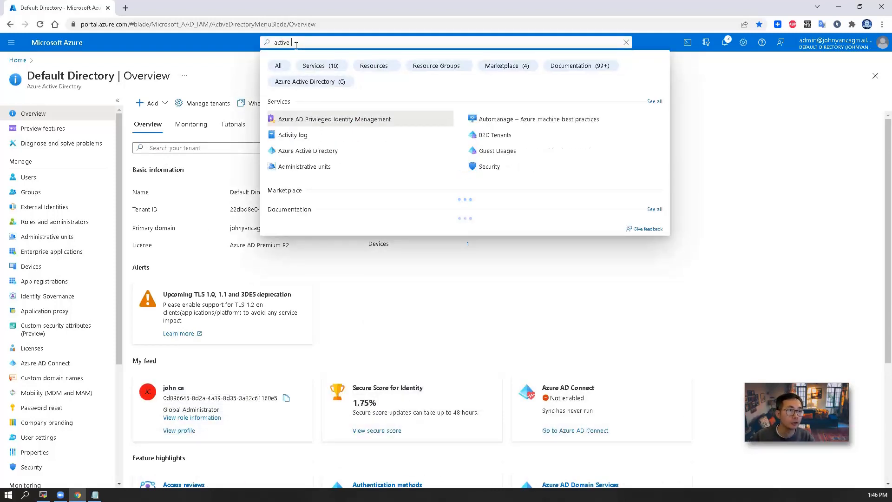
pyautogui.click(76, 182)
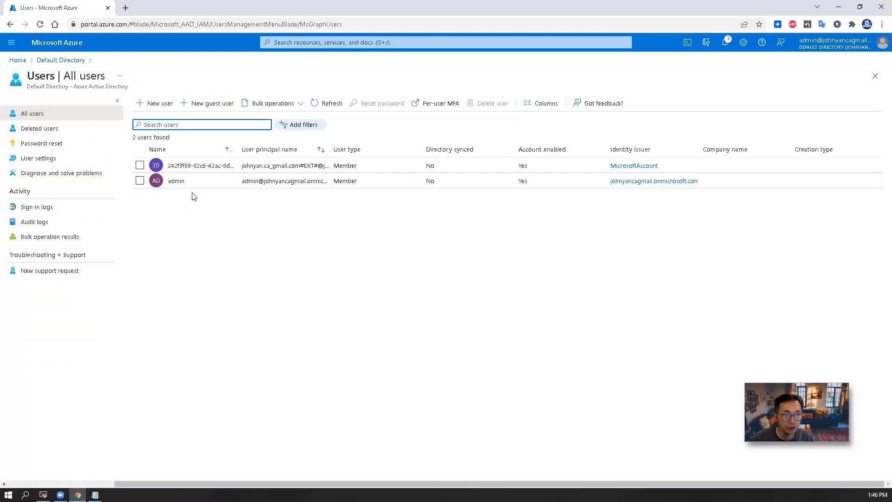
# Create the member user test1 with a manually set initial password.
pyautogui.click(163, 106)
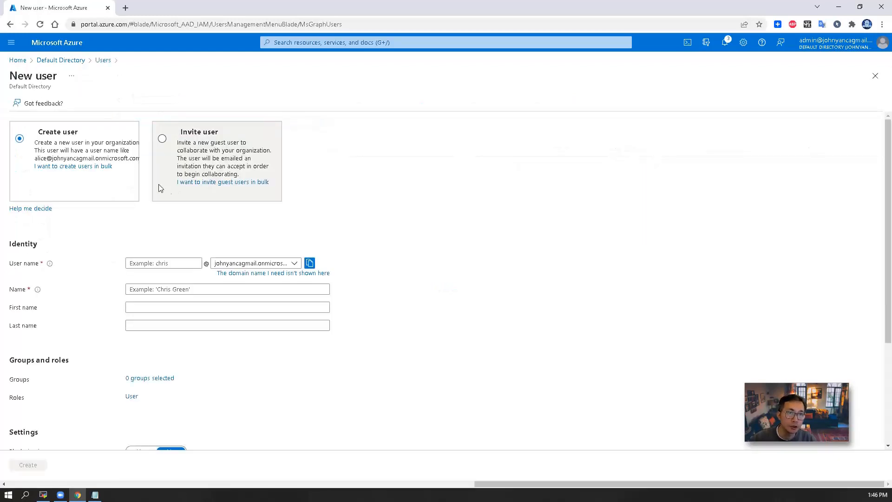
pyautogui.click(164, 263)
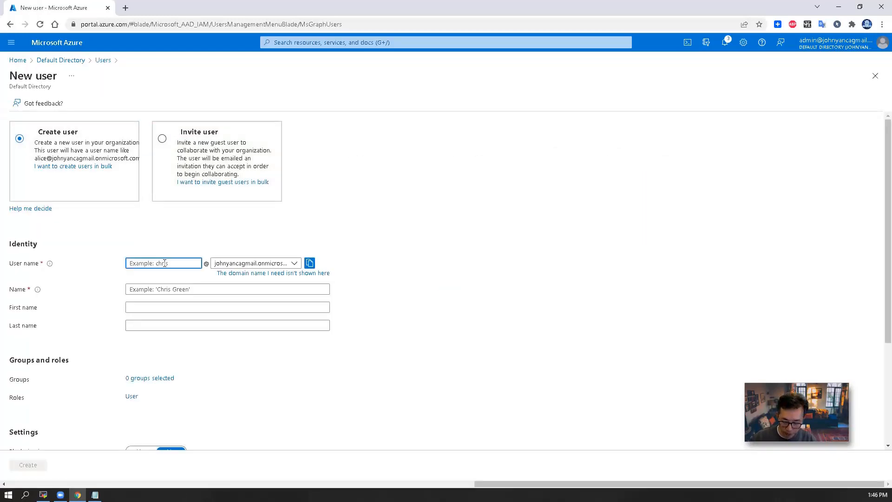
pyautogui.write('test1')
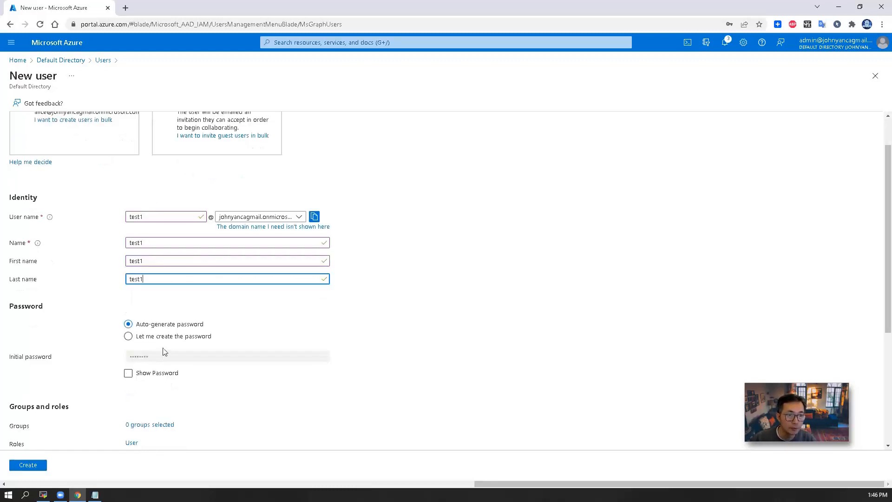
pyautogui.click(163, 337)
pyautogui.click(161, 357)
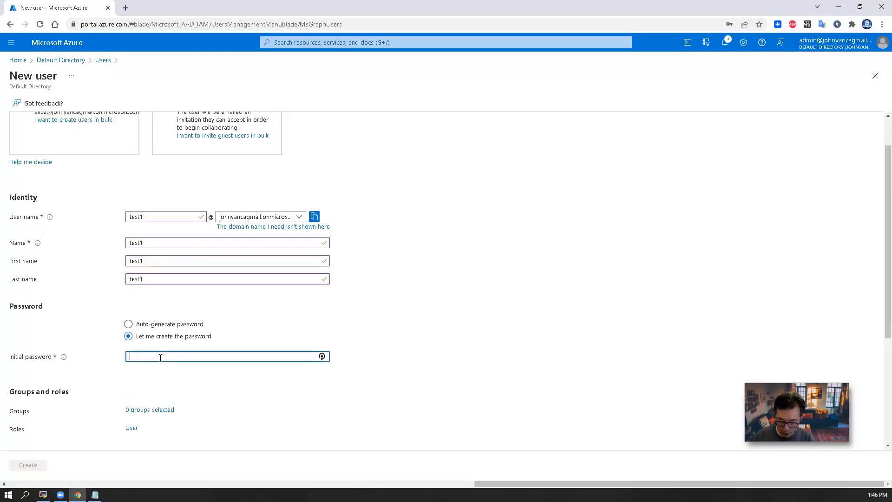
pyautogui.write('•••••••••')
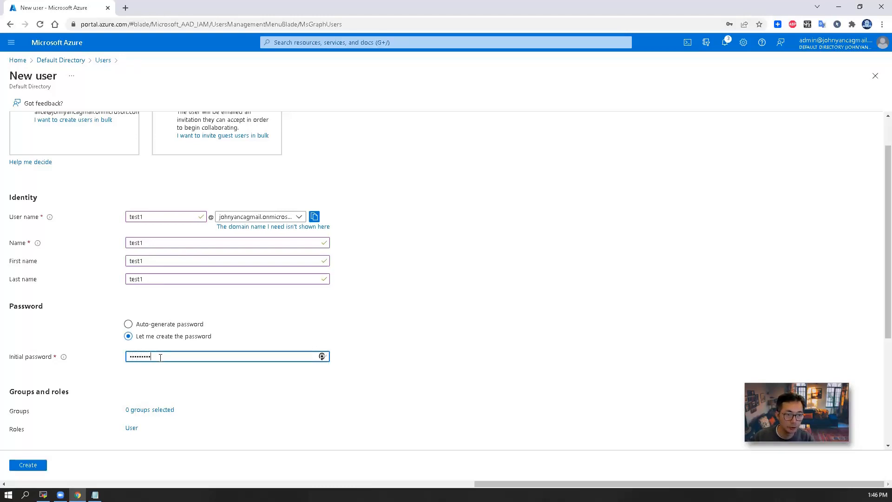
pyautogui.scroll(-4, 161, 357)
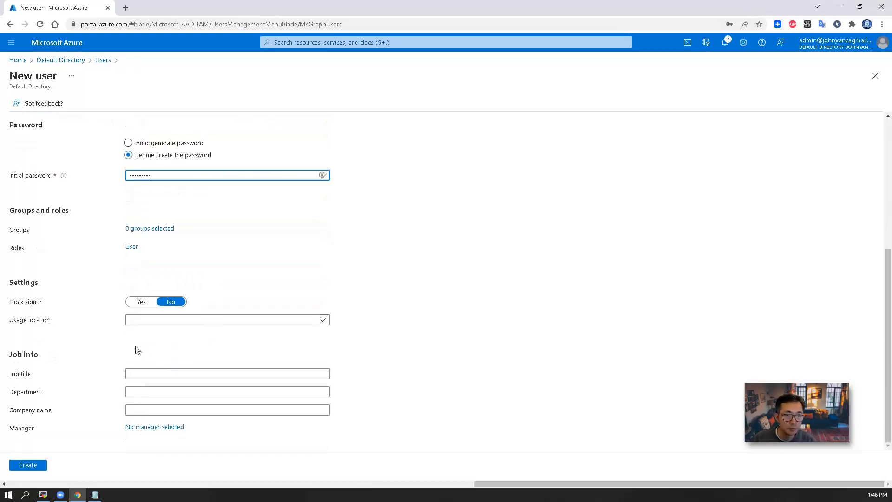
pyautogui.click(32, 466)
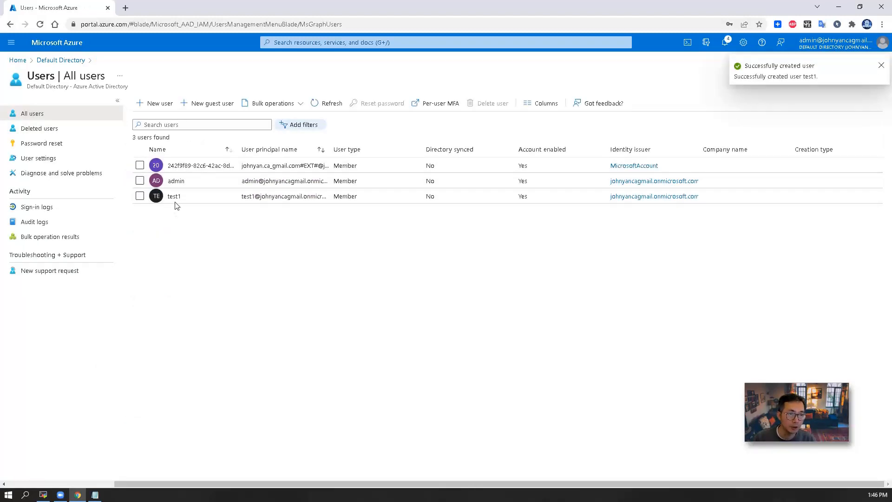
pyautogui.click(155, 104)
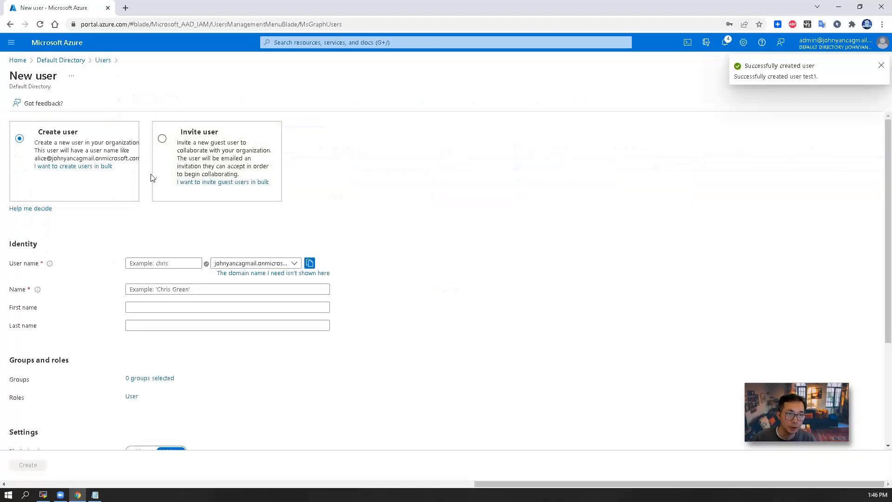
# Enter test2 as the new user's user name, display name, first name and last name.
pyautogui.click(159, 264)
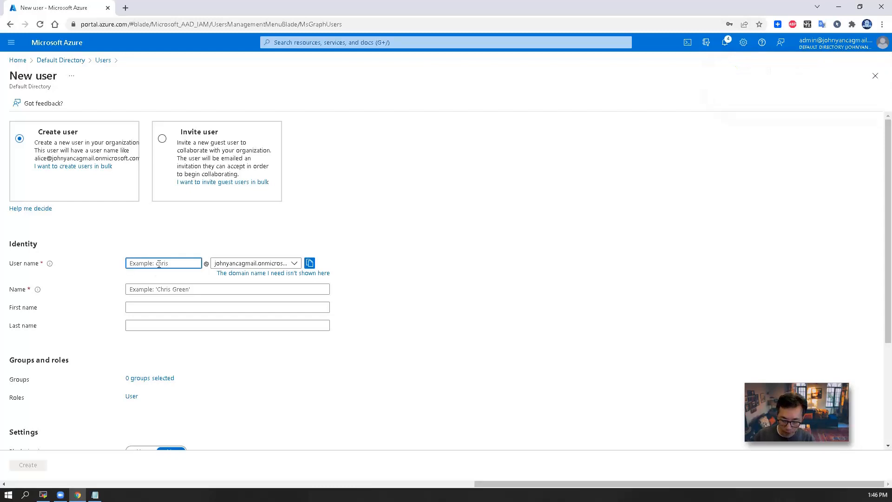
pyautogui.write('test')
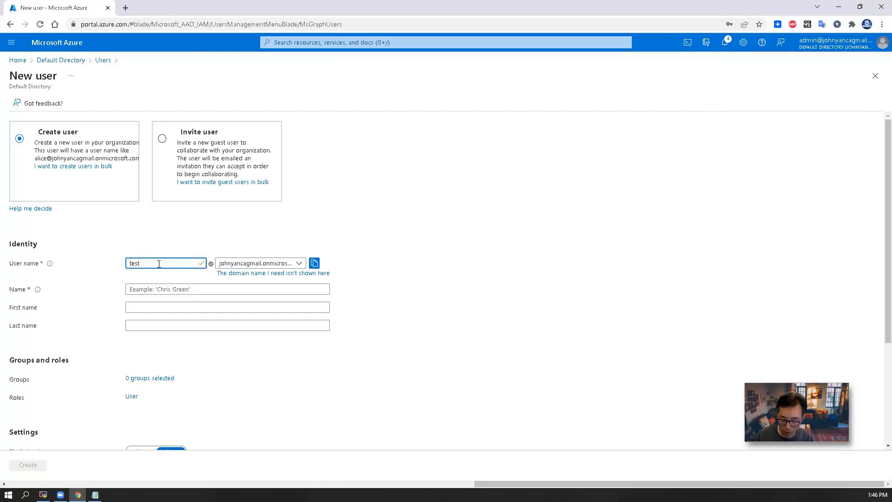
pyautogui.write('2')
pyautogui.click(170, 288)
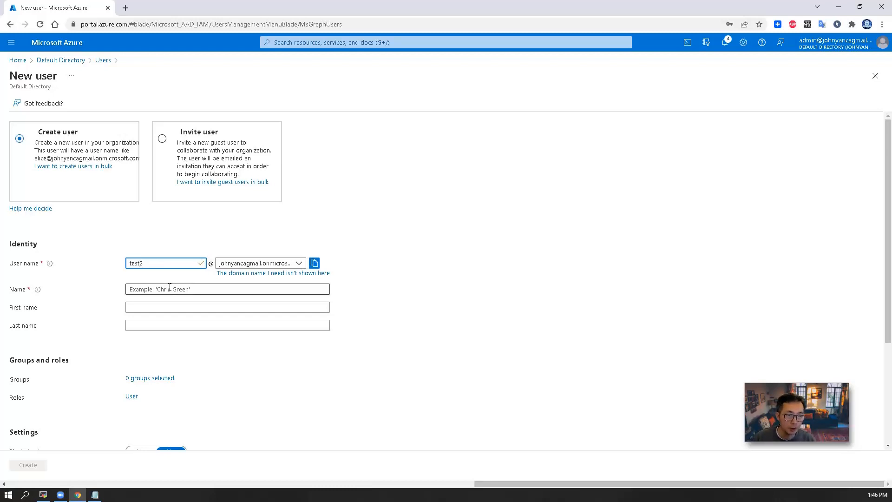
pyautogui.write('test2')
pyautogui.click(169, 307)
pyautogui.write('test2')
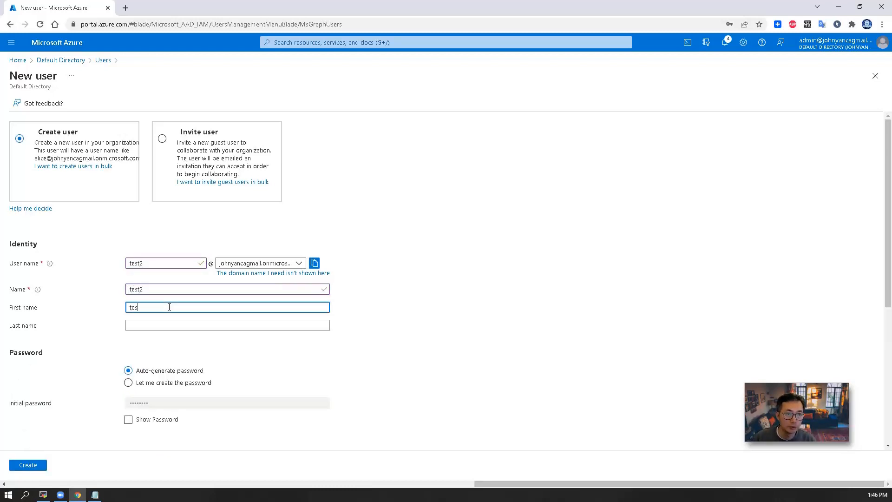
pyautogui.click(170, 326)
pyautogui.write('test2')
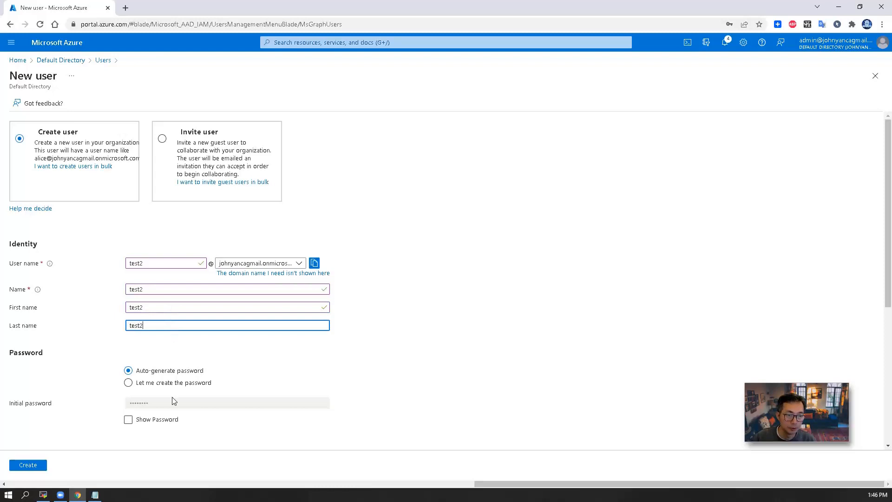
# Give test2 a manually set initial password and create the user.
pyautogui.click(165, 383)
pyautogui.click(169, 403)
pyautogui.write('*****')
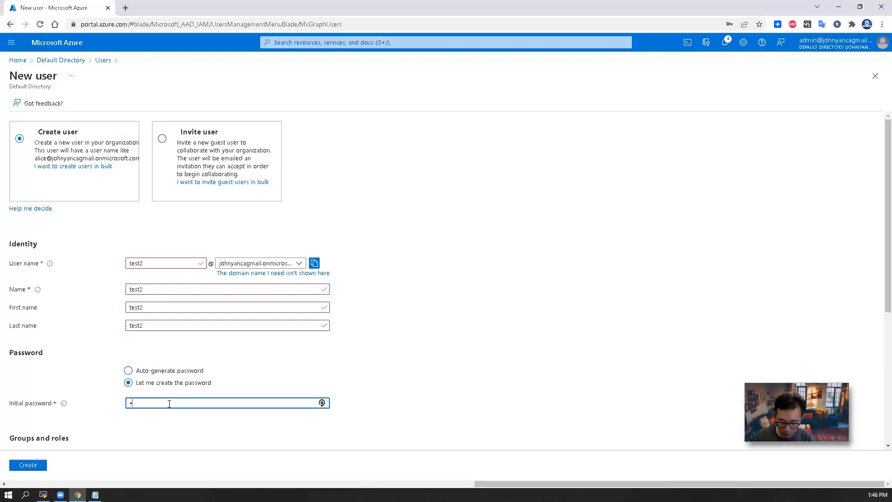
pyautogui.write('****')
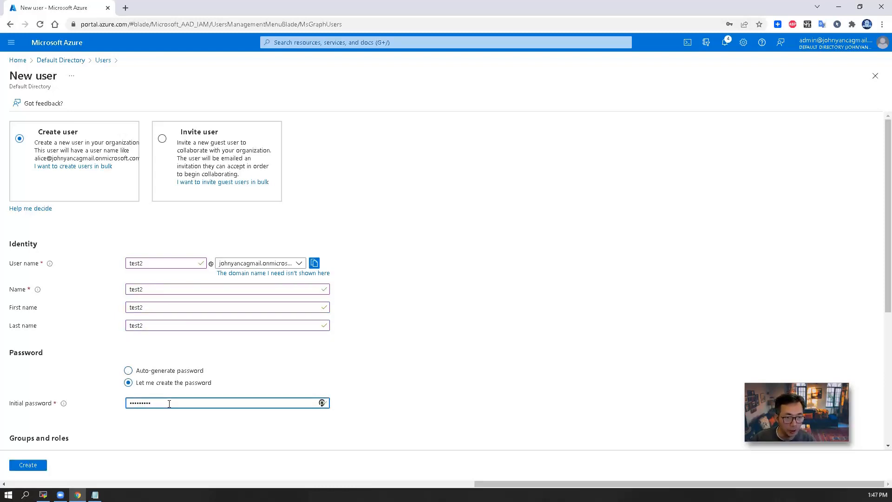
pyautogui.scroll(-1, 116, 439)
pyautogui.click(37, 464)
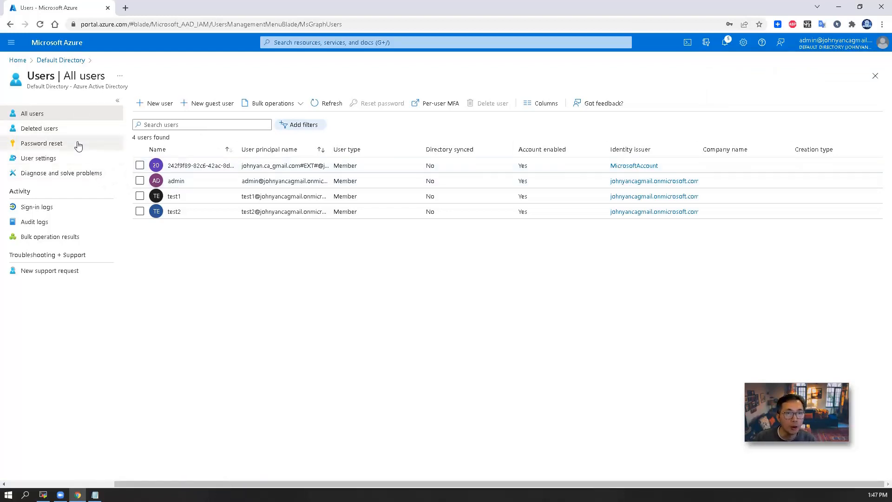
pyautogui.click(57, 60)
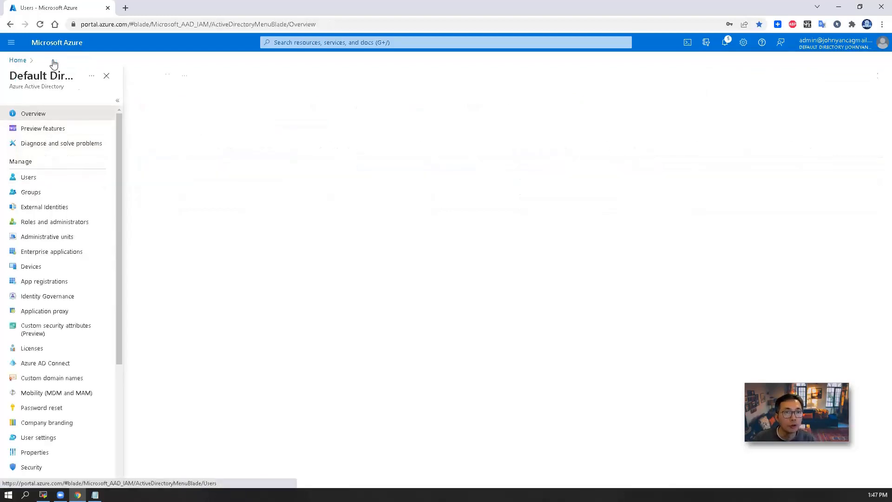
# Start a new Security group named readgroup with Azure AD roles assignable set to Yes.
pyautogui.click(48, 195)
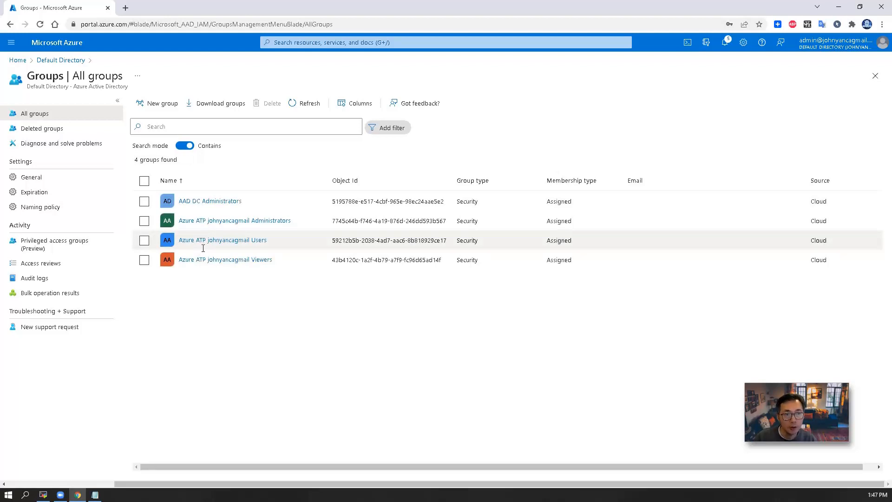
pyautogui.click(163, 103)
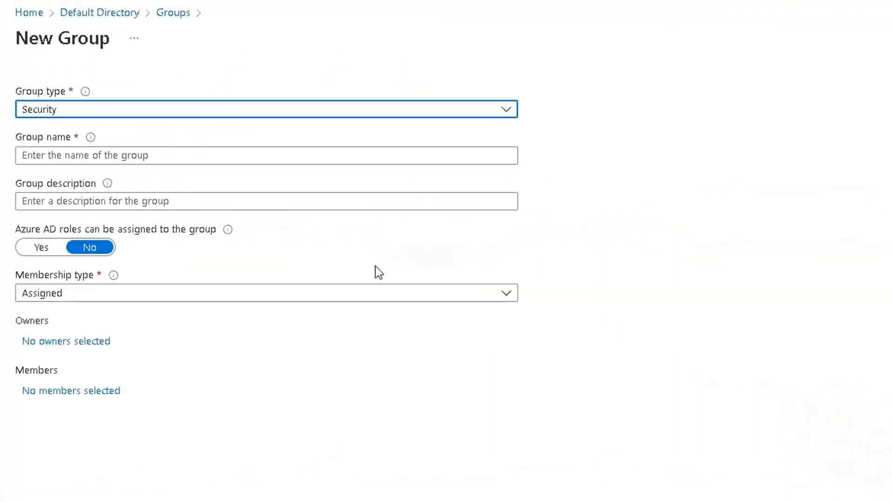
pyautogui.click(246, 111)
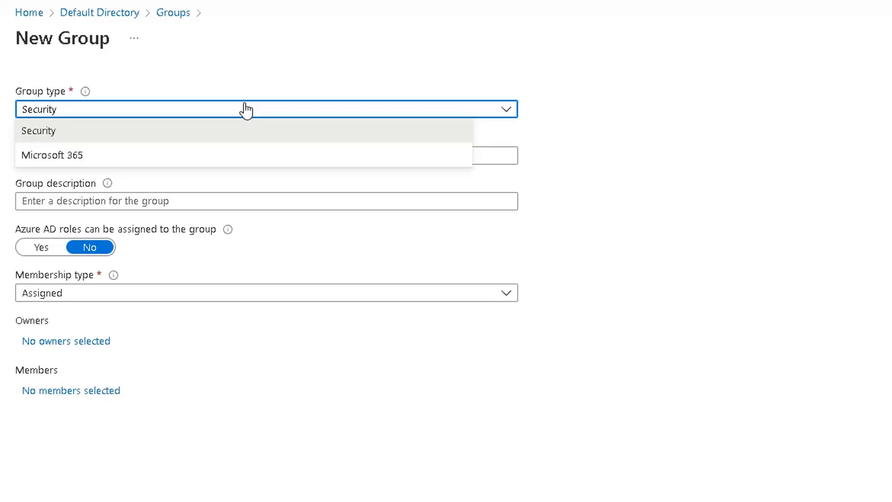
pyautogui.click(253, 131)
pyautogui.click(246, 155)
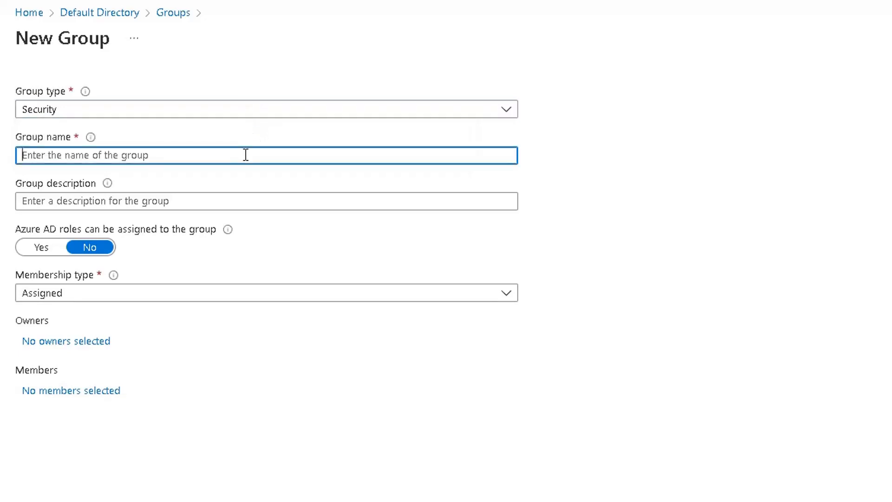
pyautogui.write('read')
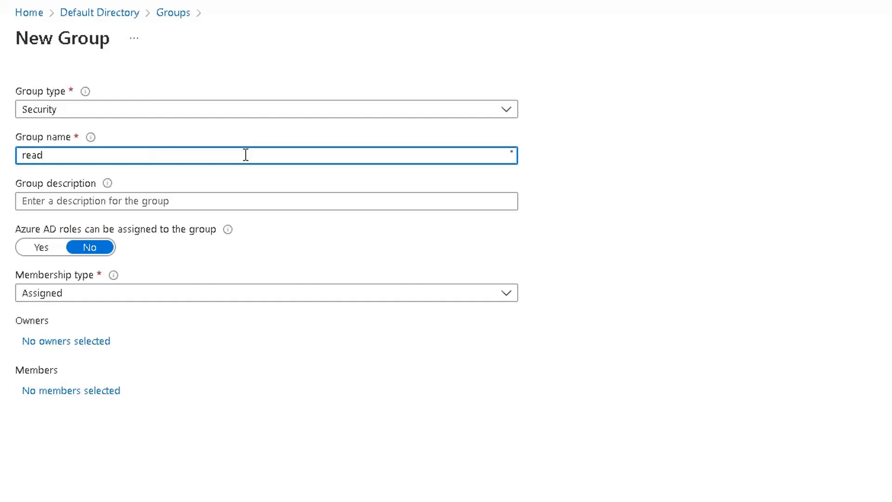
pyautogui.write('group')
pyautogui.press('Tab')
pyautogui.click(46, 250)
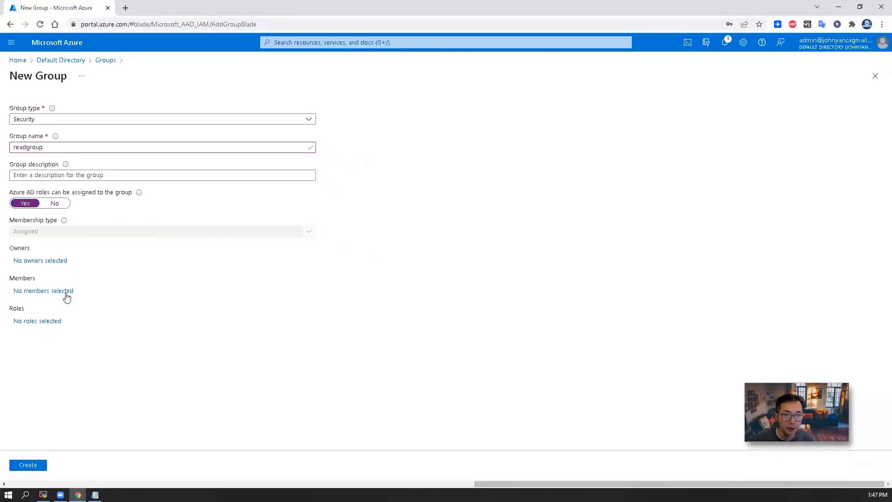
# Add test1 as readgroup's member, then create the group and confirm the role-assignable prompt.
pyautogui.click(66, 291)
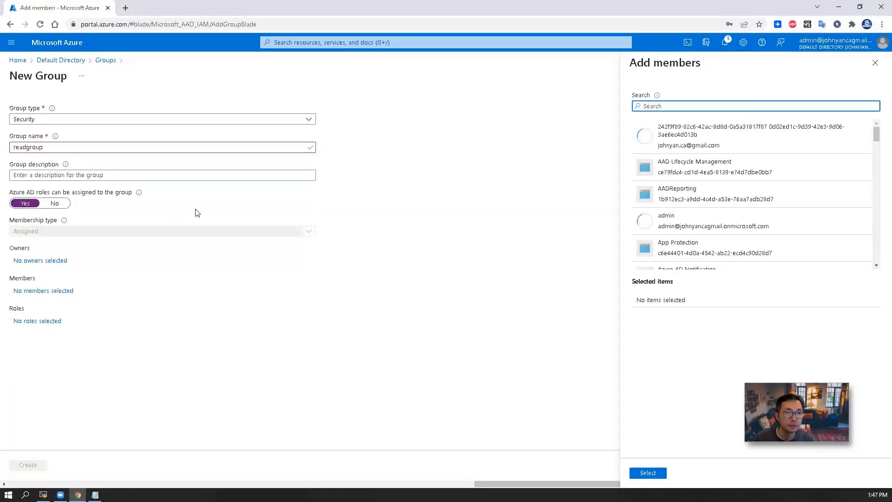
pyautogui.scroll(-20, 691, 232)
pyautogui.click(690, 228)
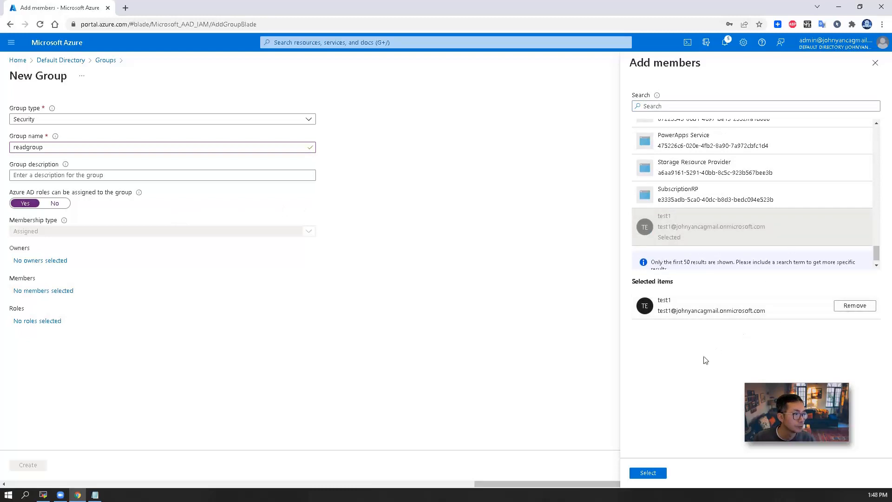
pyautogui.click(650, 472)
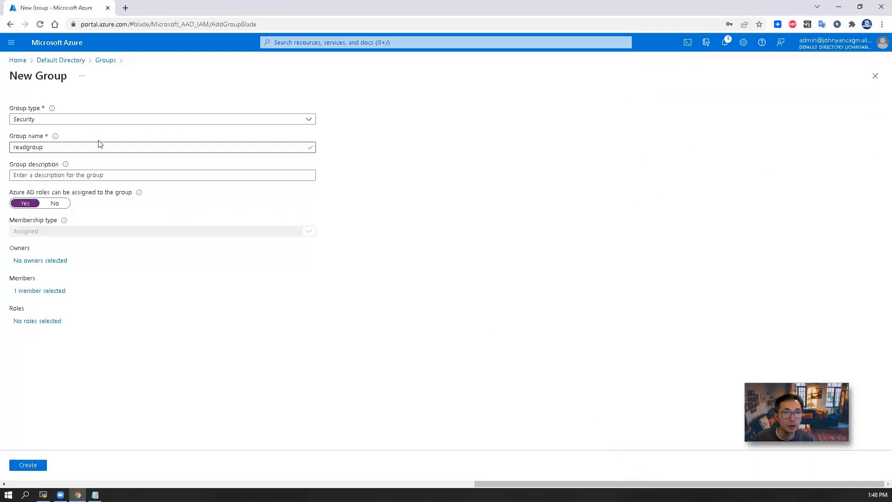
pyautogui.click(28, 466)
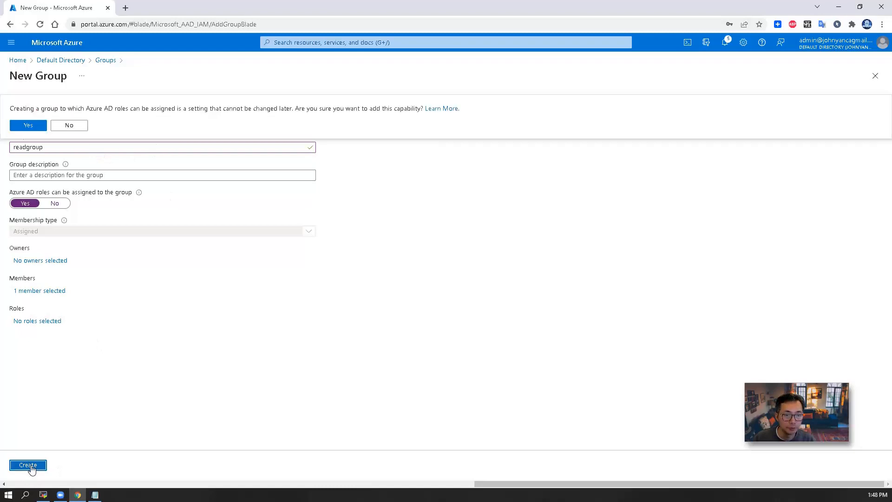
pyautogui.click(28, 125)
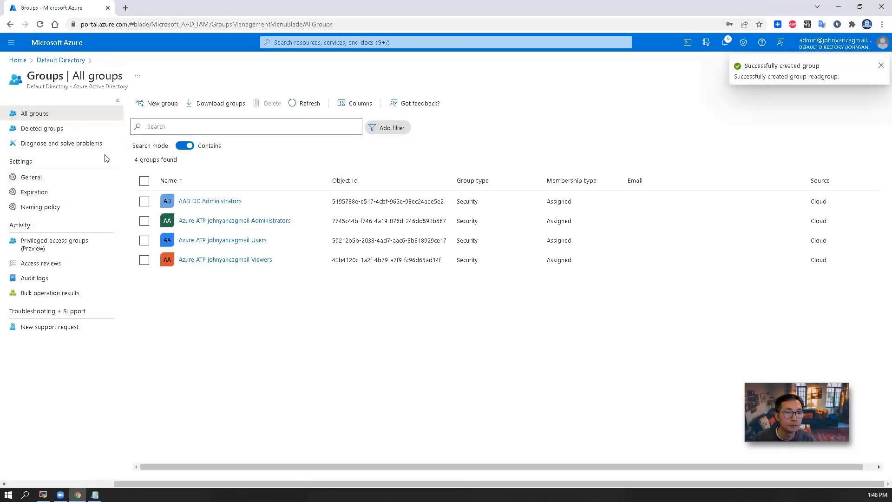
# Start a new Security group named writegroup with Azure AD roles assignable set to Yes.
pyautogui.click(169, 106)
pyautogui.click(139, 120)
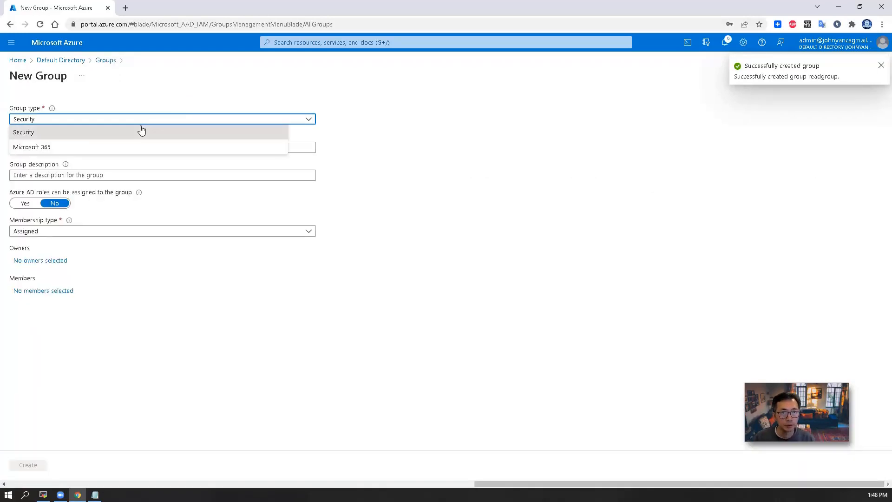
pyautogui.click(141, 132)
pyautogui.click(129, 147)
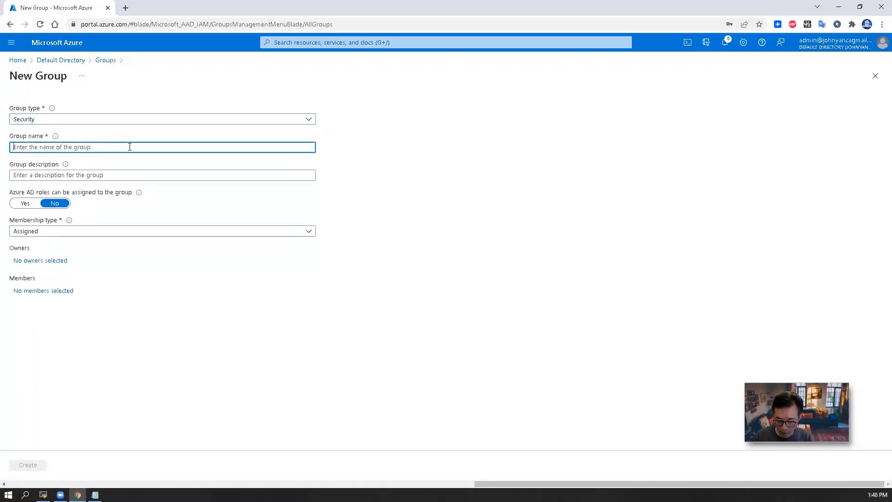
pyautogui.write('writegroup')
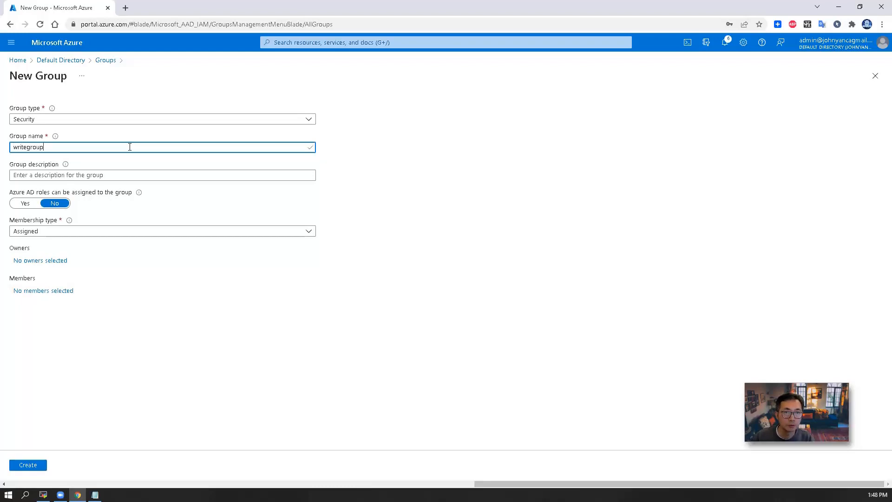
pyautogui.press('Tab')
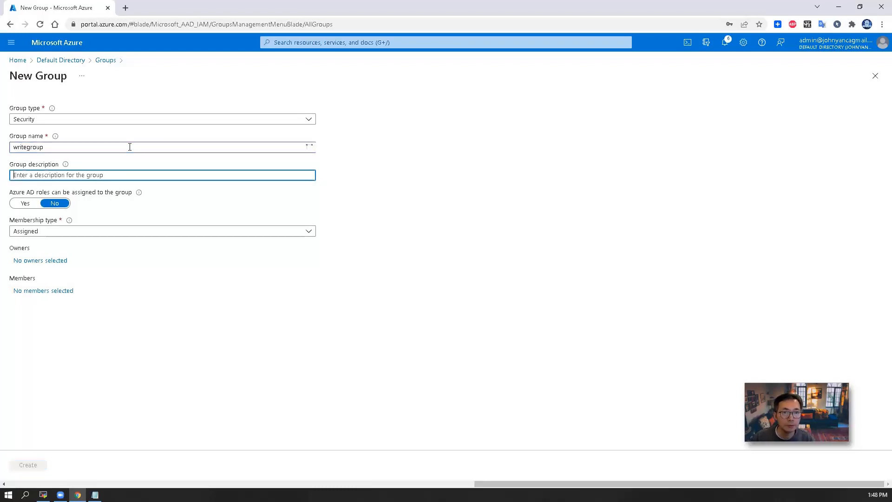
pyautogui.click(25, 203)
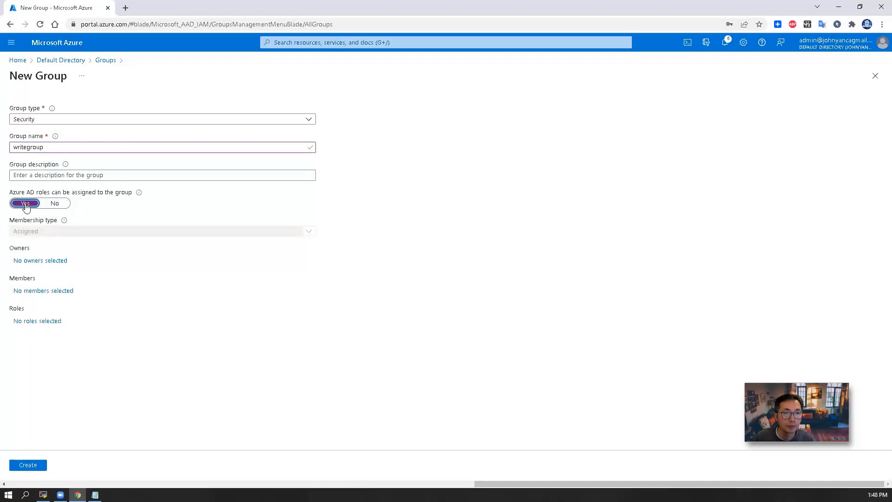
# Add test2 as writegroup's member, then create the group and confirm the role-assignable prompt.
pyautogui.click(67, 292)
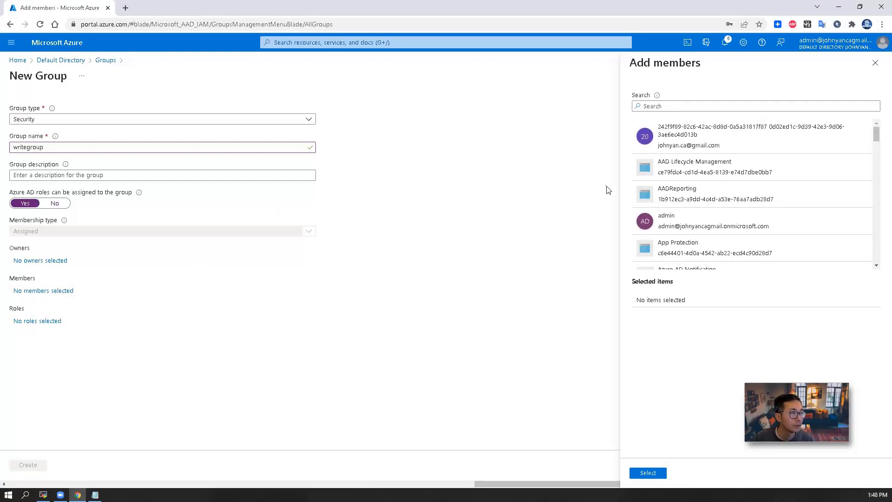
pyautogui.click(830, 107)
pyautogui.write('test2')
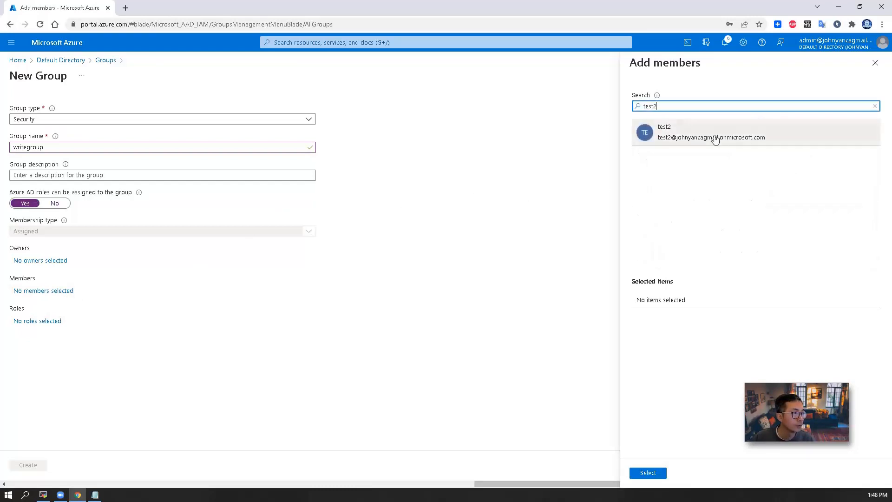
pyautogui.click(715, 138)
pyautogui.click(648, 472)
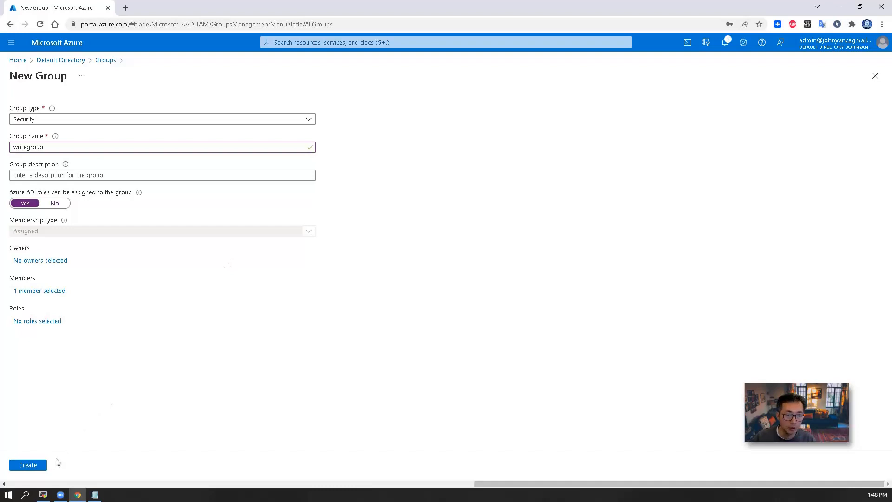
pyautogui.click(40, 466)
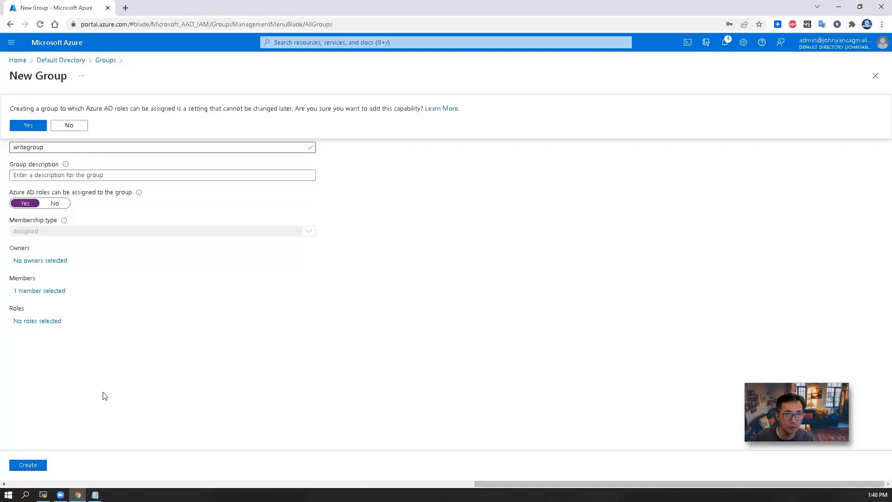
pyautogui.click(36, 126)
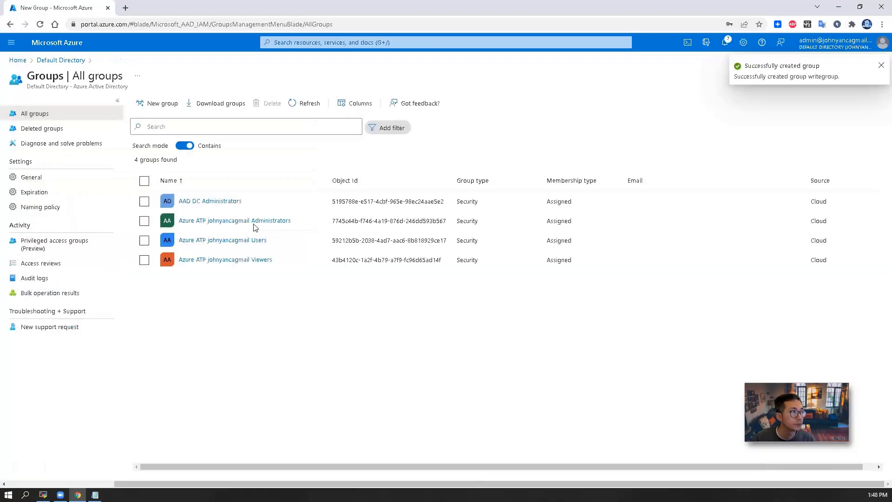
# Refresh All groups so writegroup appears alongside readgroup among six groups.
pyautogui.click(75, 134)
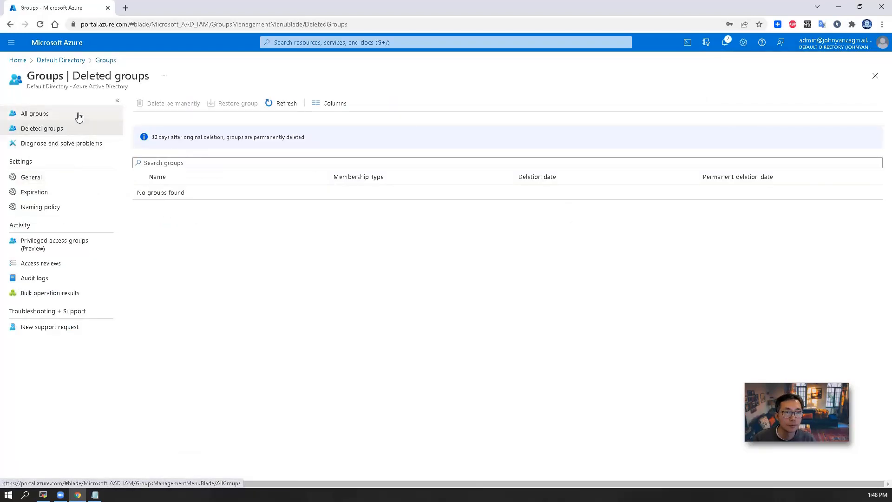
pyautogui.click(78, 115)
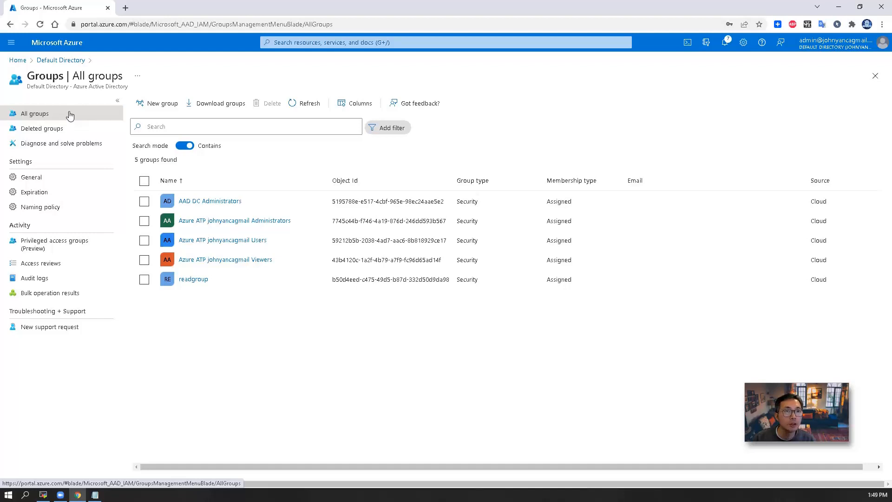
pyautogui.click(70, 116)
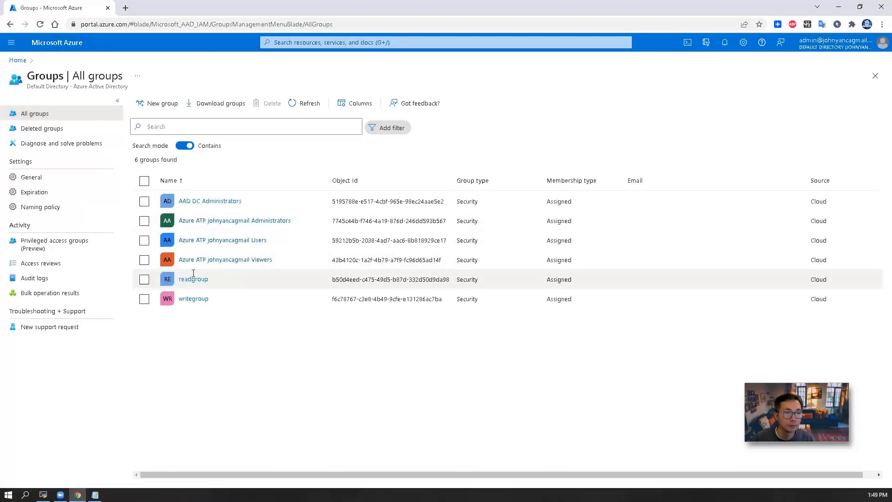
pyautogui.click(95, 495)
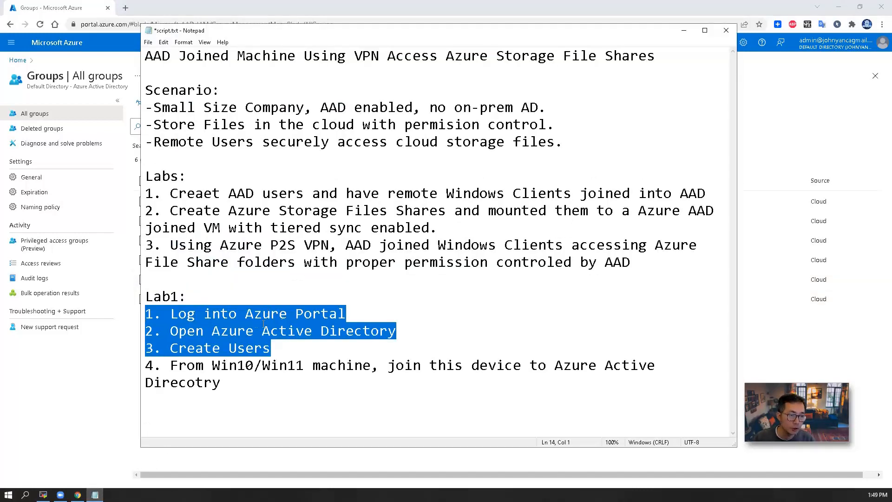
# Review the first three Lab1 steps in script.txt, then move to the Azure AD joined devices article.
pyautogui.moveTo(273, 348); pyautogui.dragTo(147, 321)
pyautogui.click(245, 377)
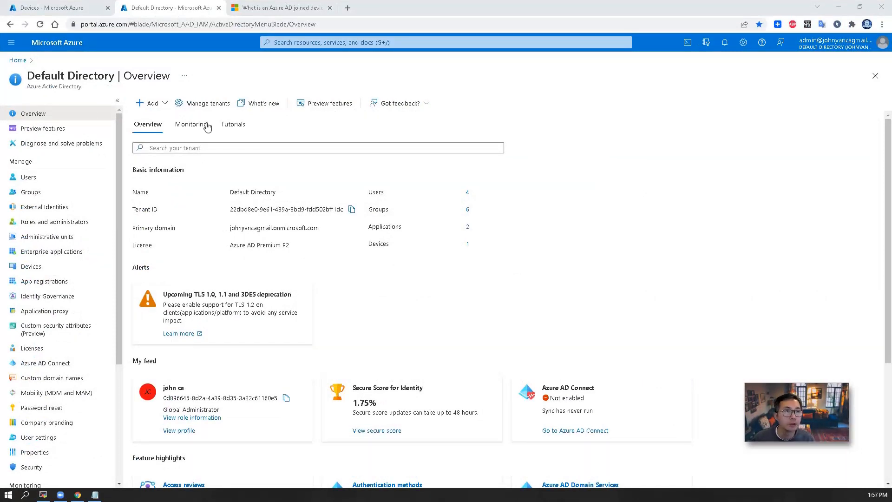
pyautogui.click(271, 7)
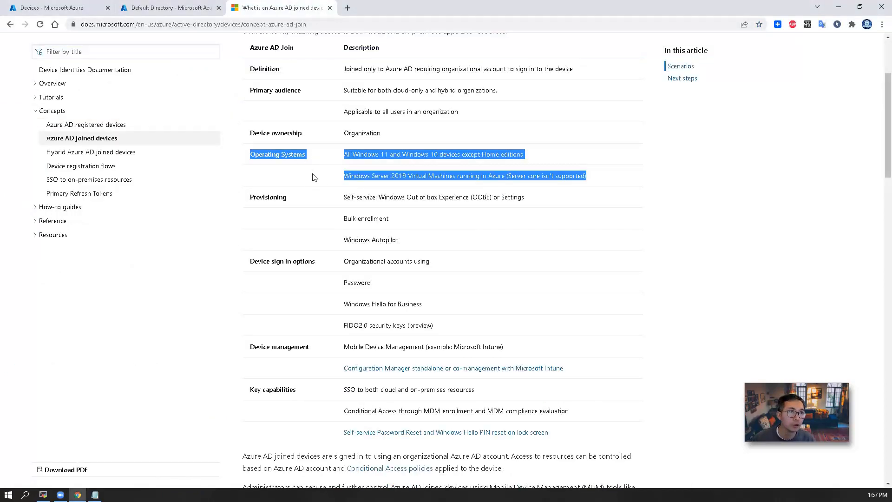
# Highlight the supported Windows editions for Azure AD join in the Docs article, then return to Default Directory.
pyautogui.scroll(3, 319, 179)
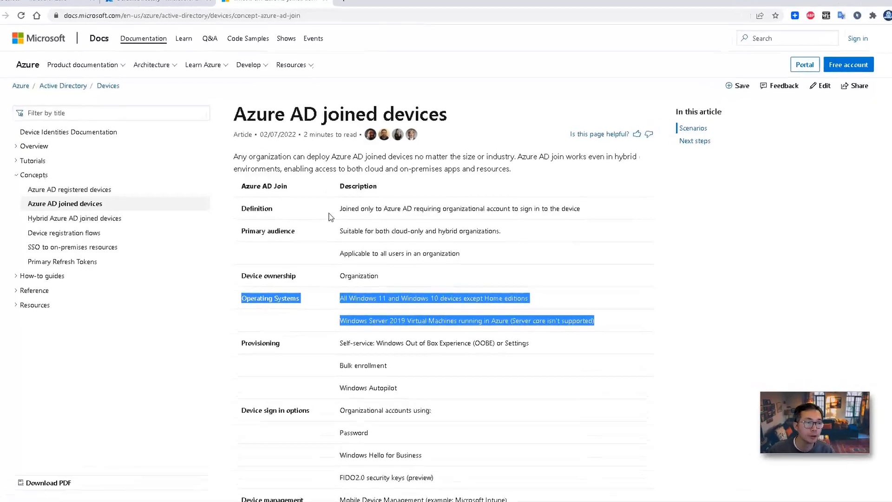
pyautogui.click(358, 299)
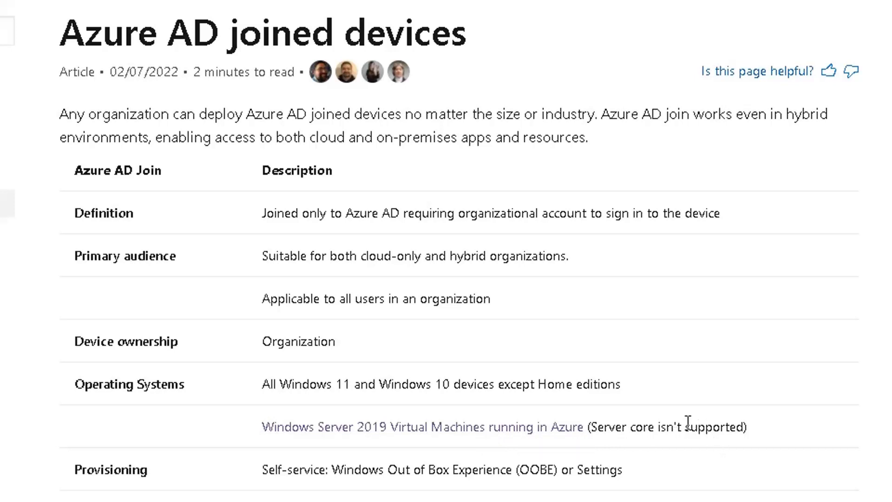
pyautogui.moveTo(623, 390); pyautogui.dragTo(506, 393)
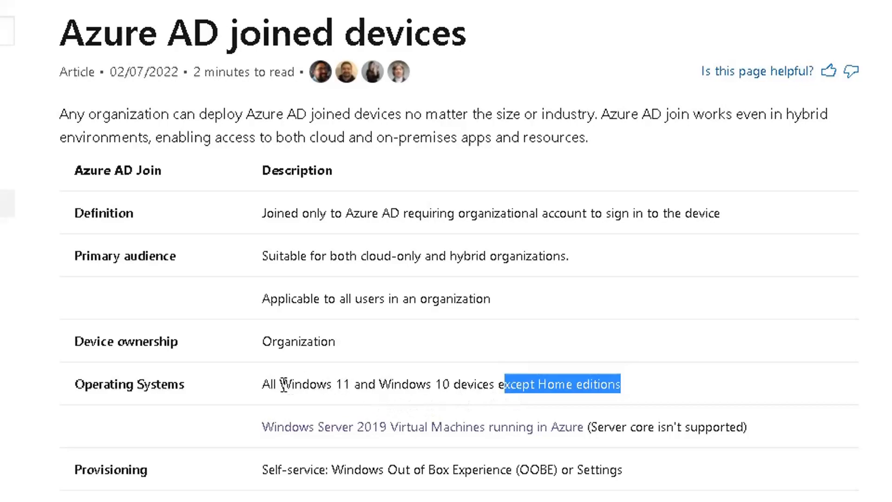
pyautogui.moveTo(776, 437); pyautogui.dragTo(244, 394)
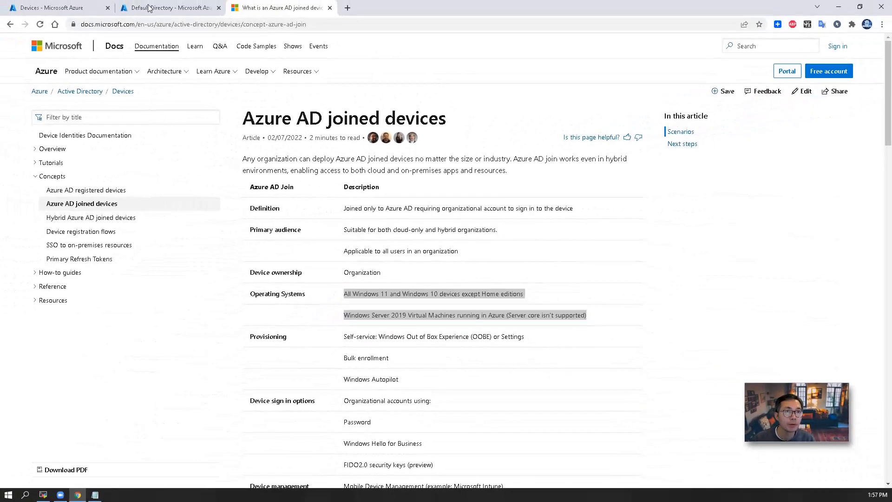
pyautogui.click(148, 8)
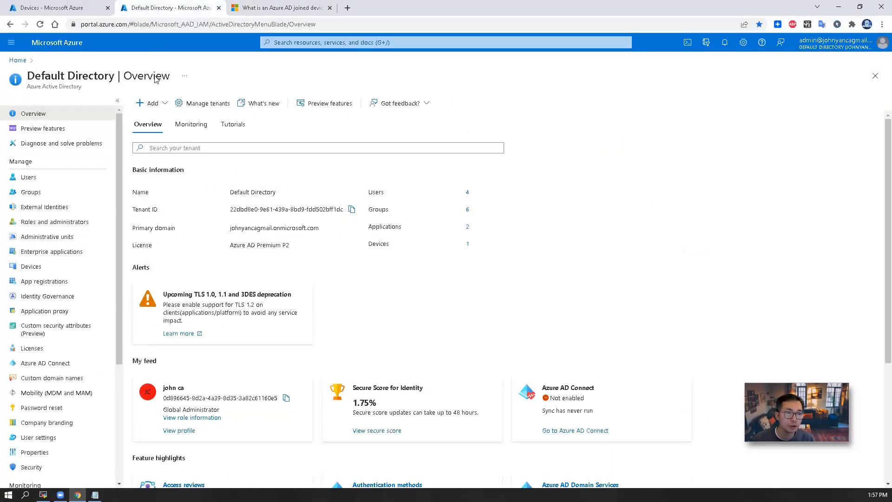
# Check Devices > Device settings showing all users may join devices, then go to the remote Windows 10 desktop.
pyautogui.click(57, 268)
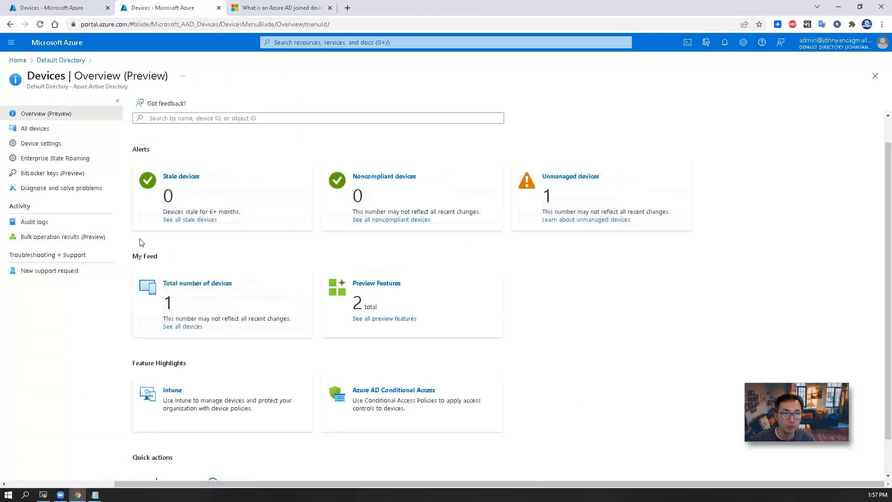
pyautogui.click(57, 146)
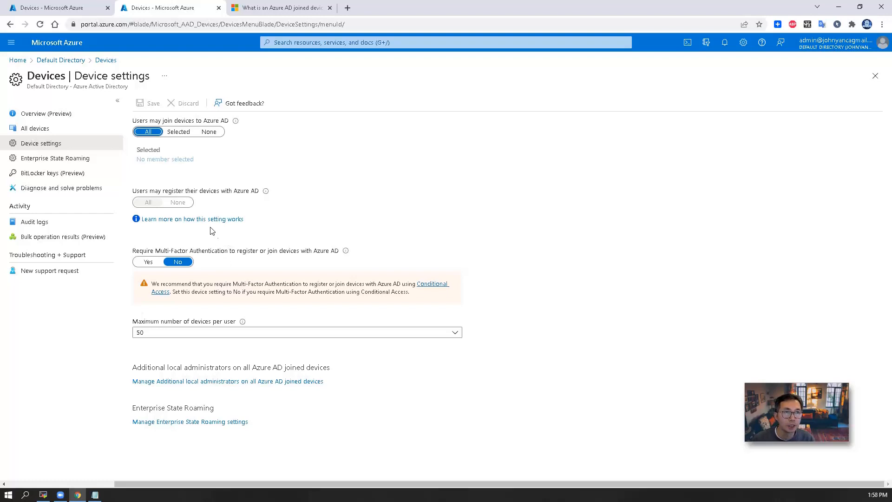
pyautogui.click(43, 494)
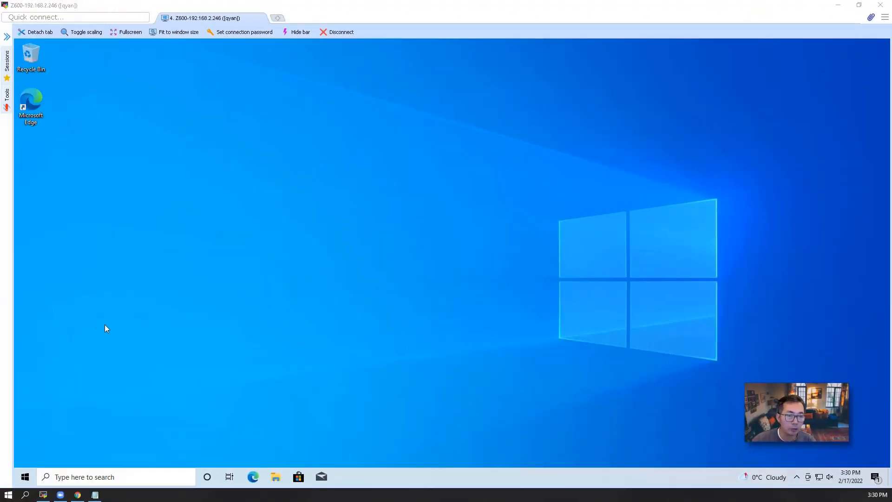
# Open System's About page to confirm Windows 10 Pro, version 20H2, then reopen the Start menu.
pyautogui.click(25, 477)
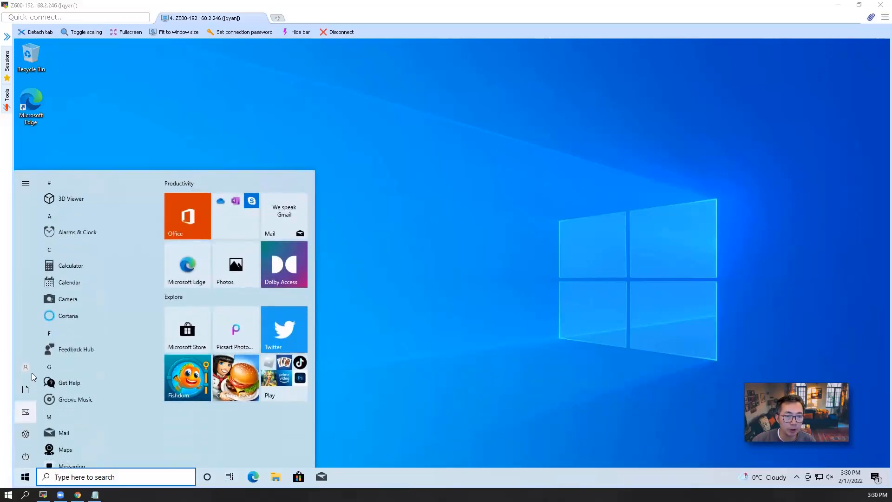
pyautogui.click(39, 370)
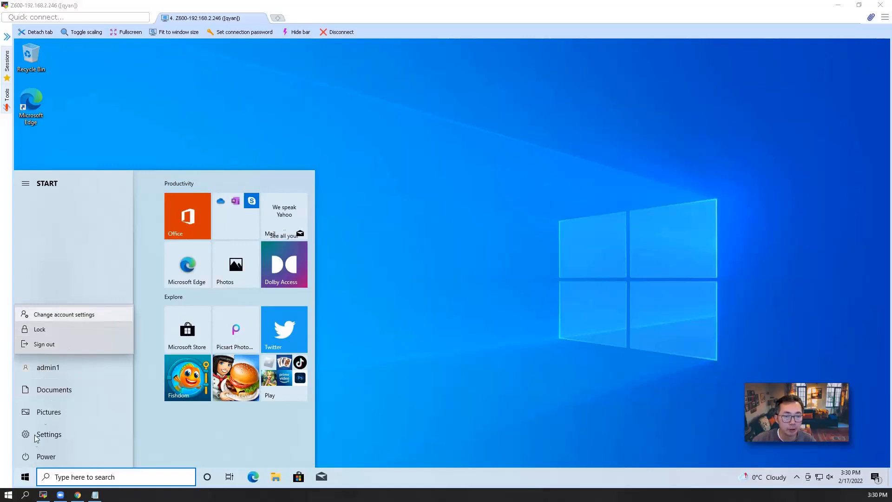
pyautogui.rightClick(22, 483)
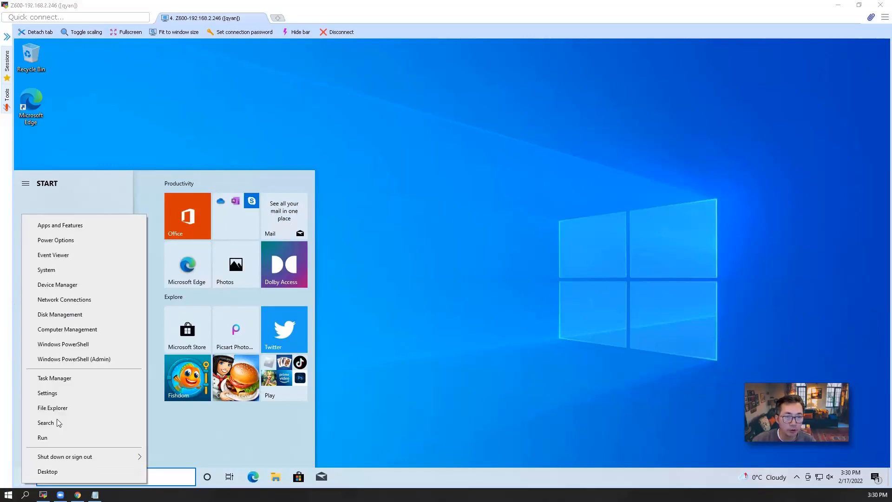
pyautogui.click(76, 271)
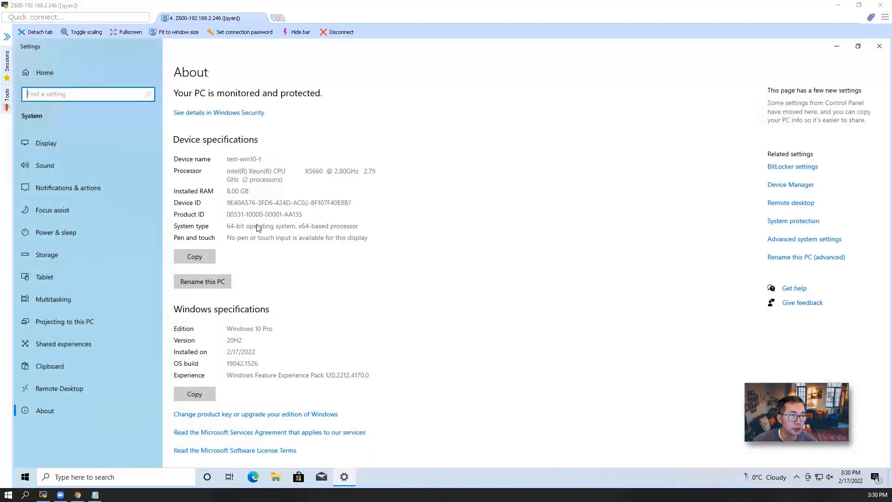
pyautogui.moveTo(280, 330); pyautogui.dragTo(258, 333)
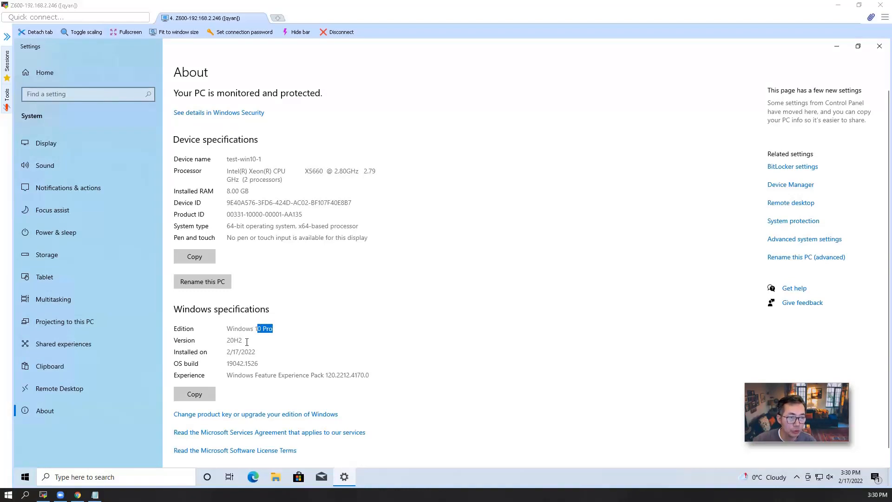
pyautogui.click(25, 475)
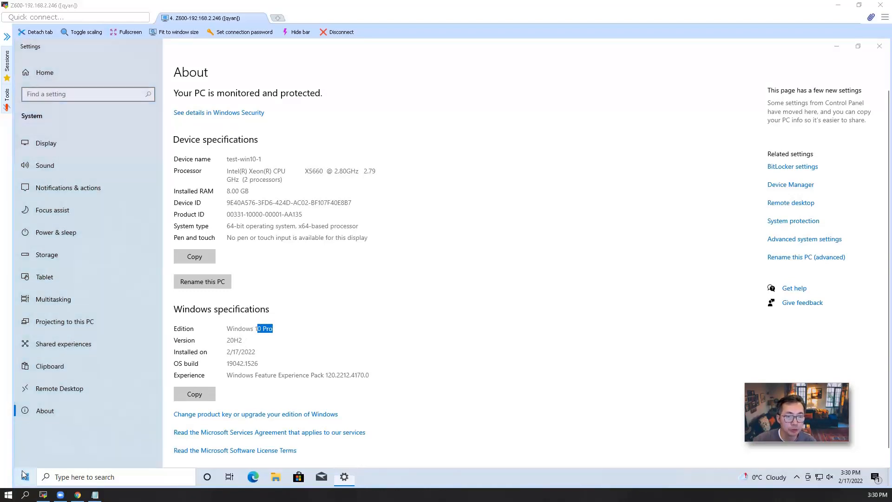
pyautogui.click(25, 477)
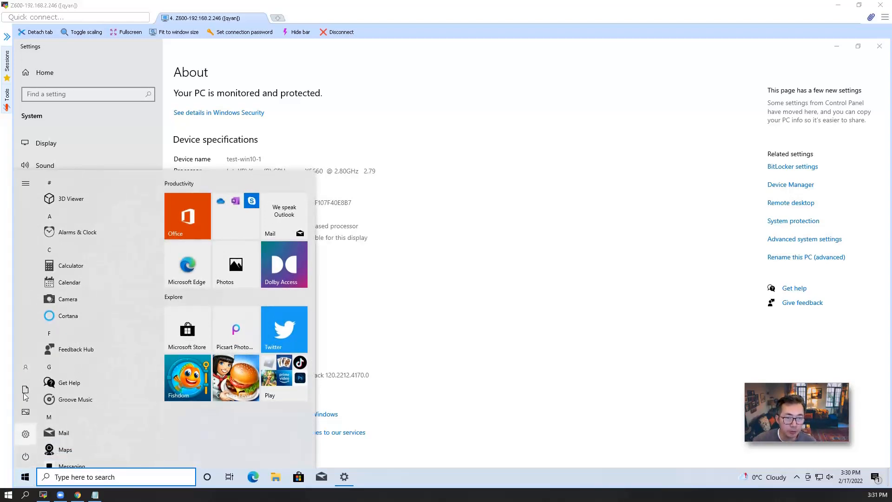
pyautogui.moveTo(28, 373)
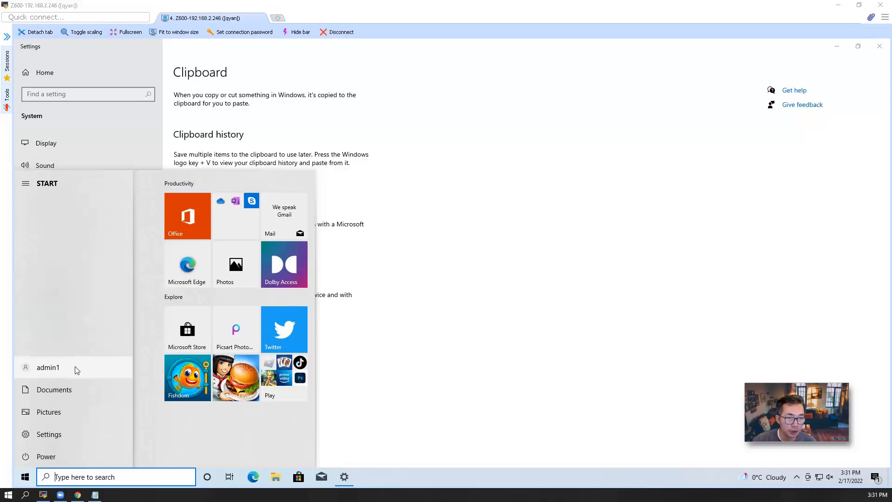
# From admin1's account settings, go to Access work or school and start connecting an account.
pyautogui.click(76, 370)
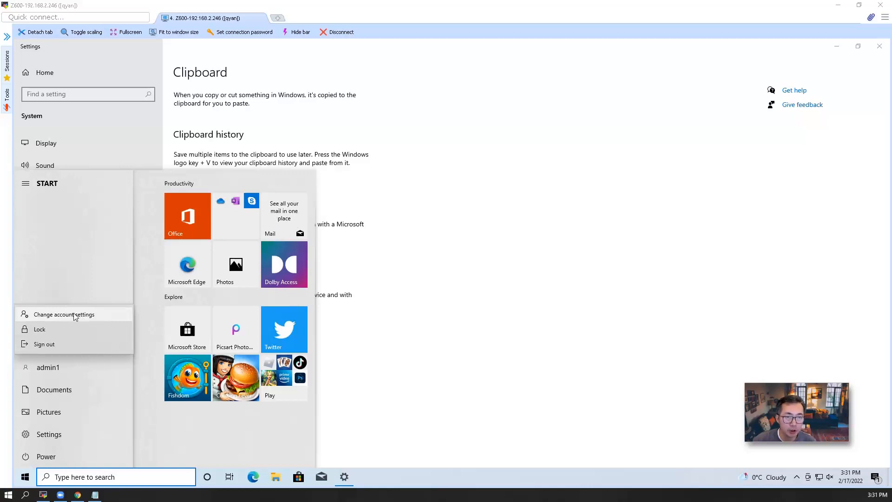
pyautogui.click(90, 315)
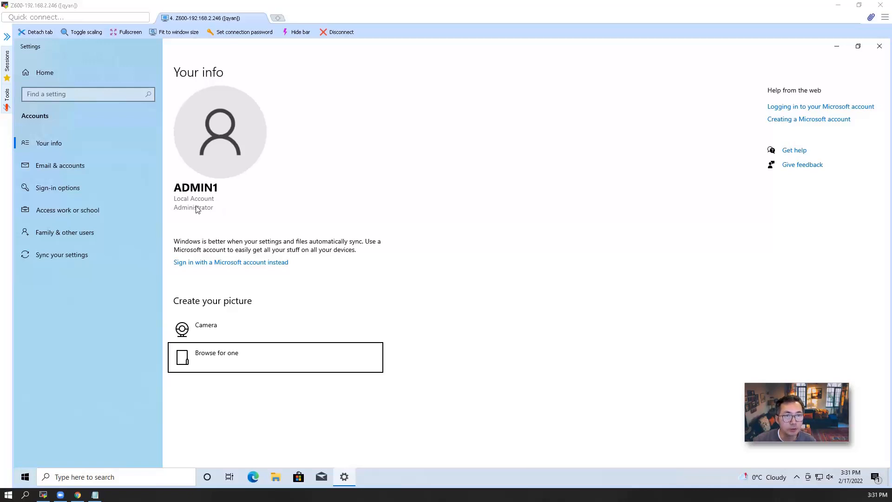
pyautogui.click(82, 212)
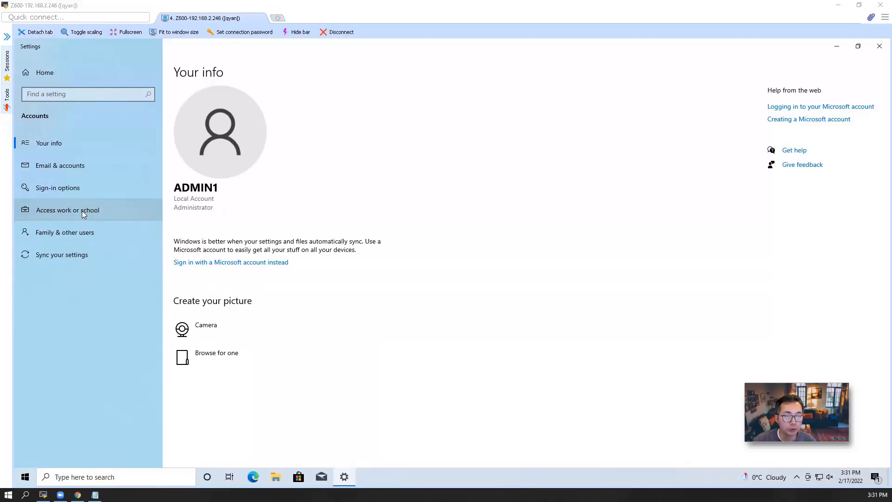
pyautogui.click(82, 210)
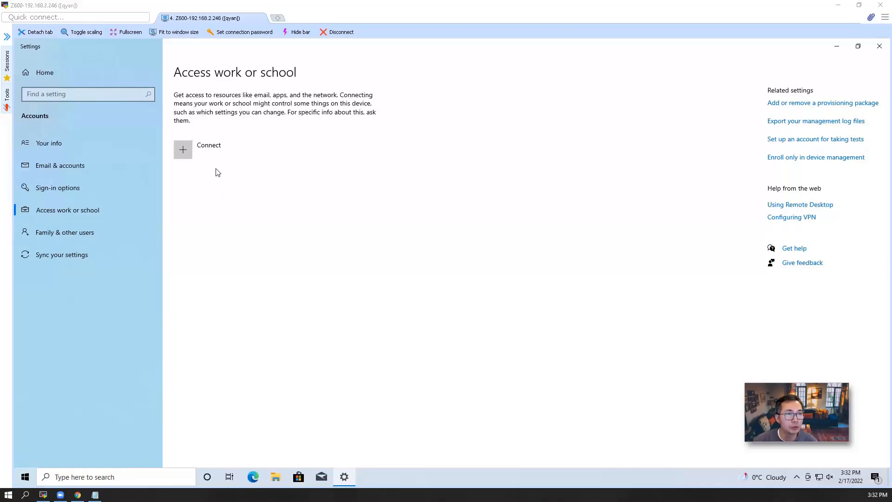
pyautogui.click(181, 152)
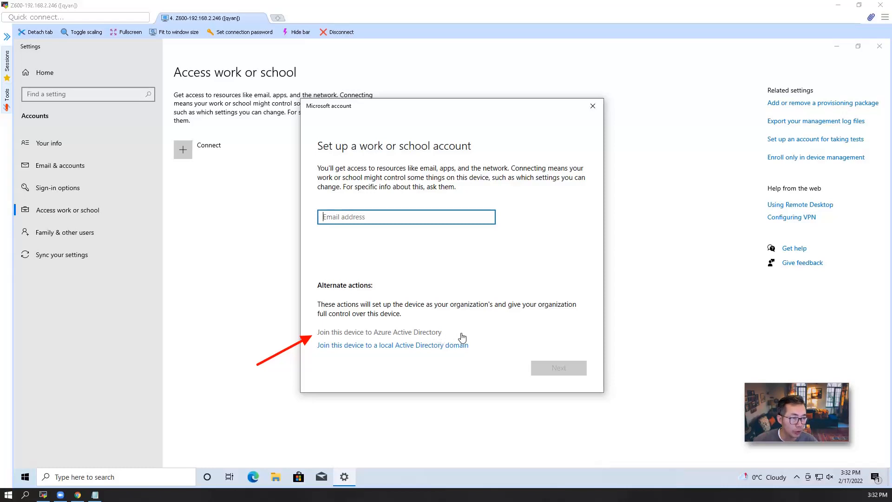
# Choose to join Azure AD, copy test1's user principal name from the portal's Users list, and submit it.
pyautogui.click(430, 335)
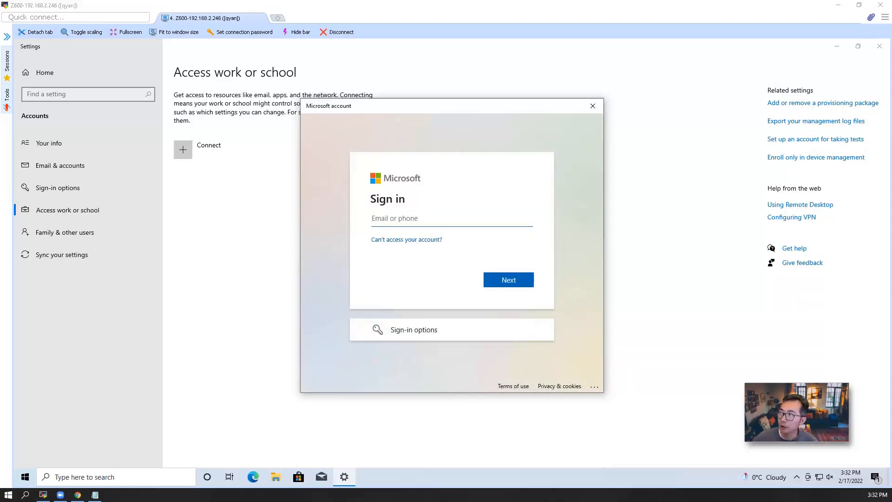
pyautogui.hotkey('ctrl', 'v')
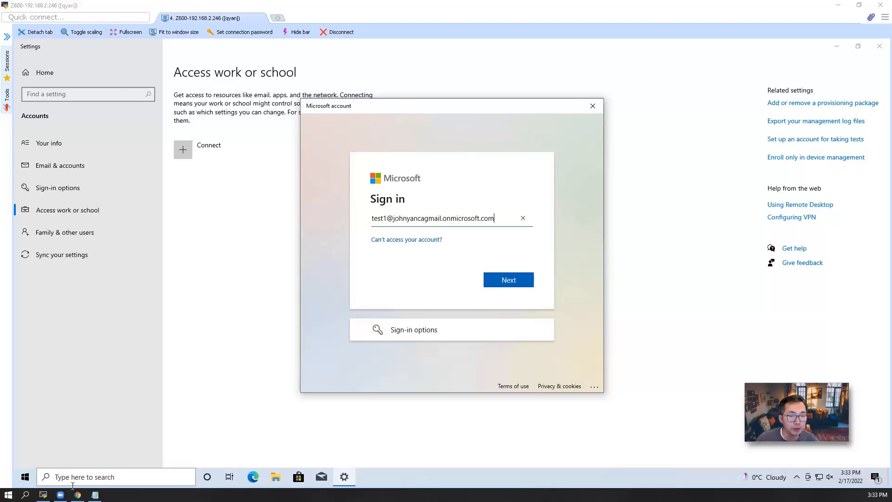
pyautogui.click(78, 494)
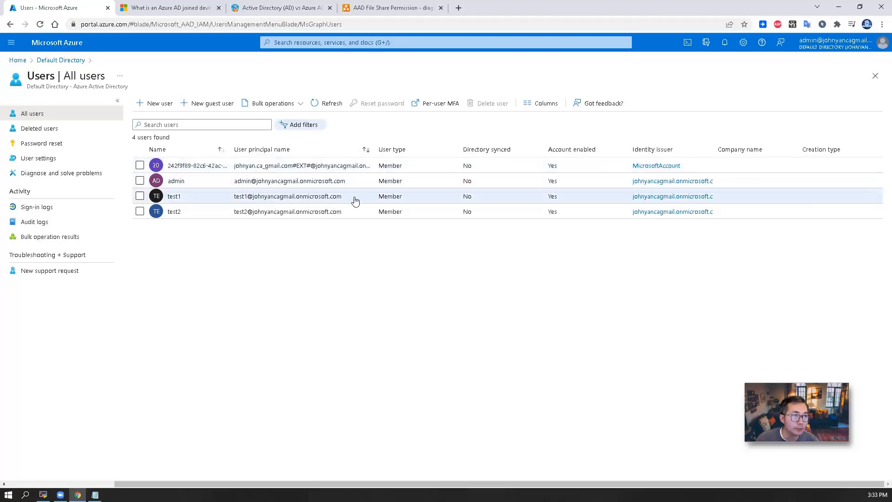
pyautogui.moveTo(354, 198); pyautogui.dragTo(233, 208)
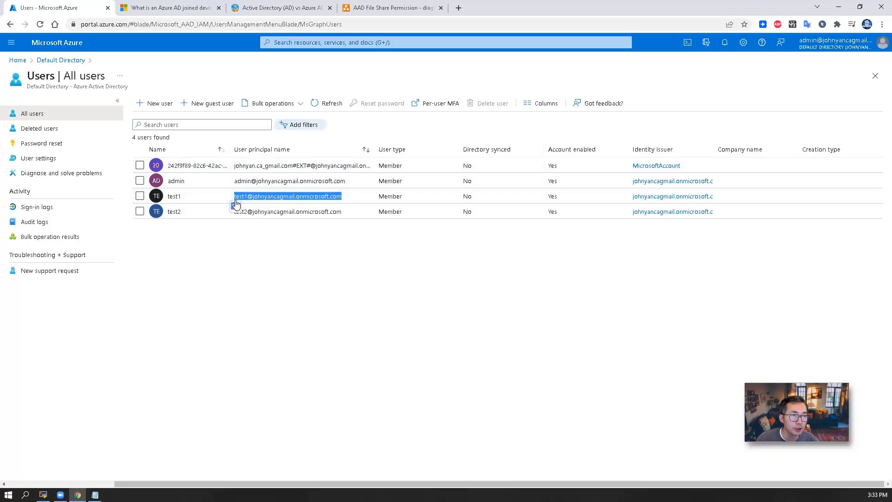
pyautogui.rightClick(244, 199)
pyautogui.click(254, 203)
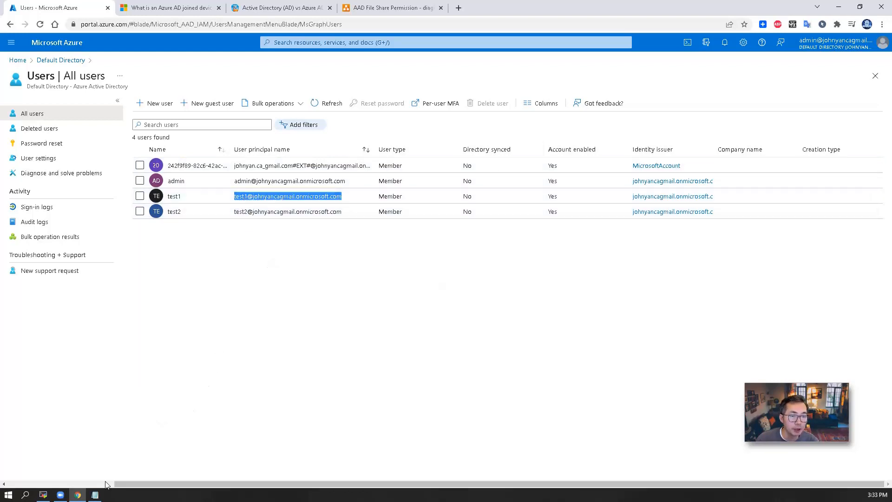
pyautogui.click(82, 496)
pyautogui.click(500, 283)
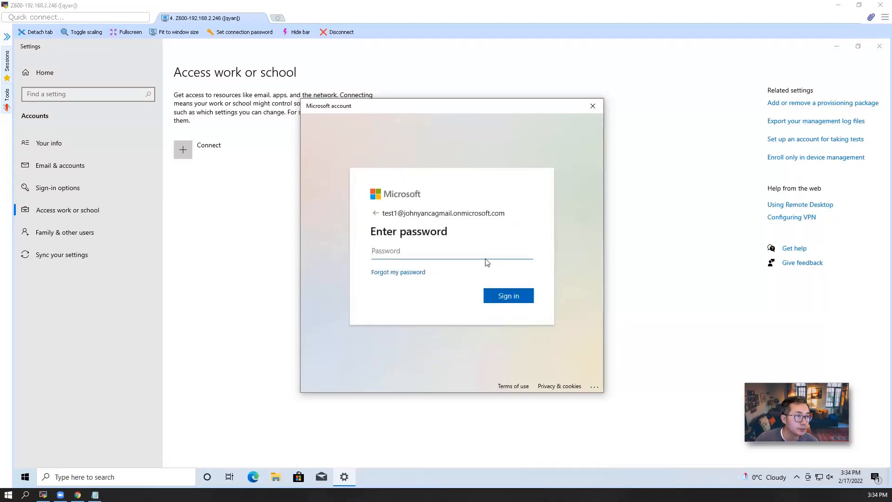
# Sign in with test1's temporary password and replace it with a new password.
pyautogui.write('*******')
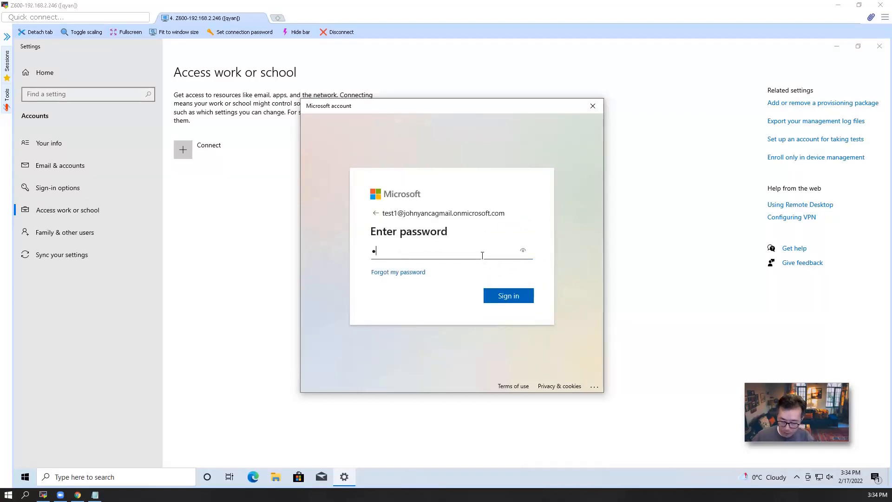
pyautogui.write('*')
pyautogui.press('Return')
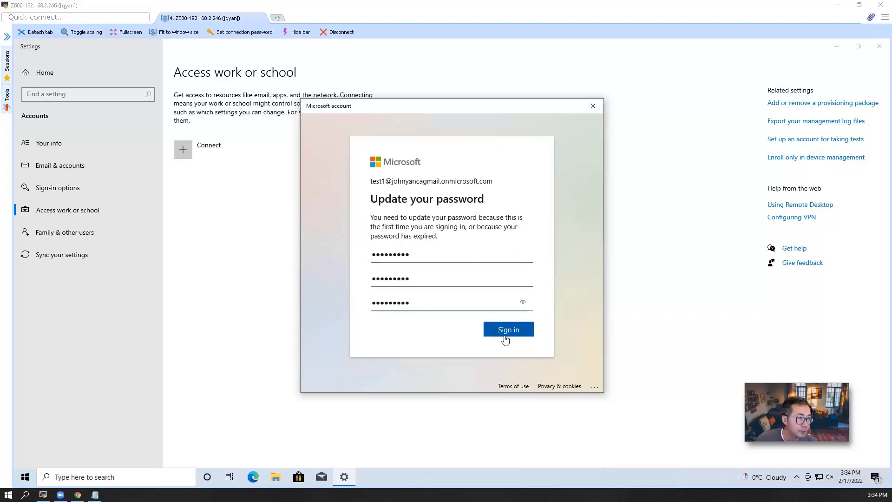
pyautogui.click(504, 331)
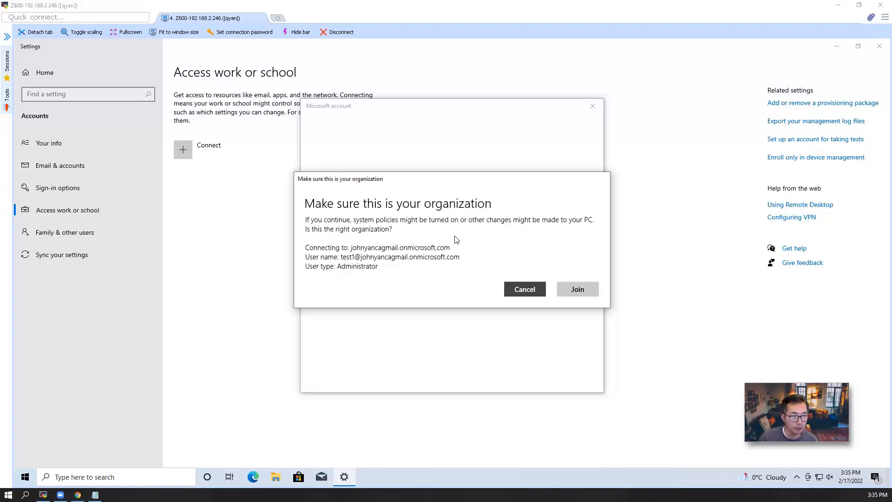
# Confirm joining Default Directory, close the completion message, and switch user away from admin1.
pyautogui.click(571, 291)
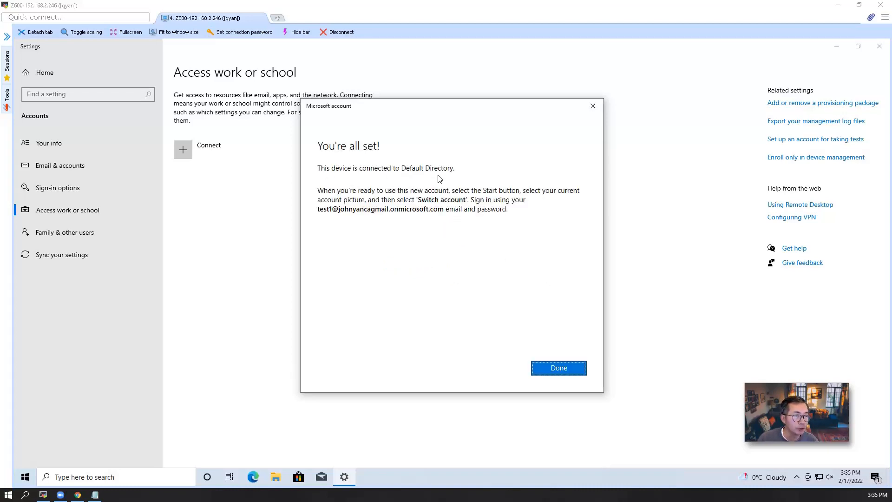
pyautogui.click(559, 368)
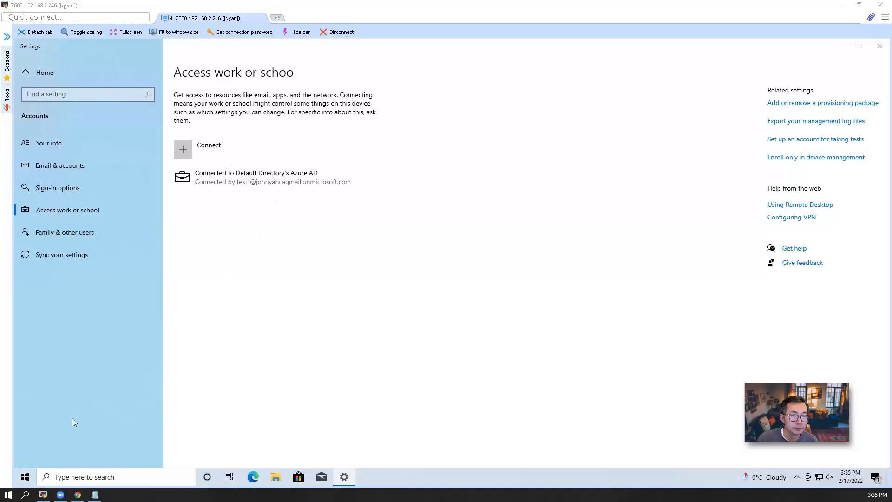
pyautogui.click(24, 473)
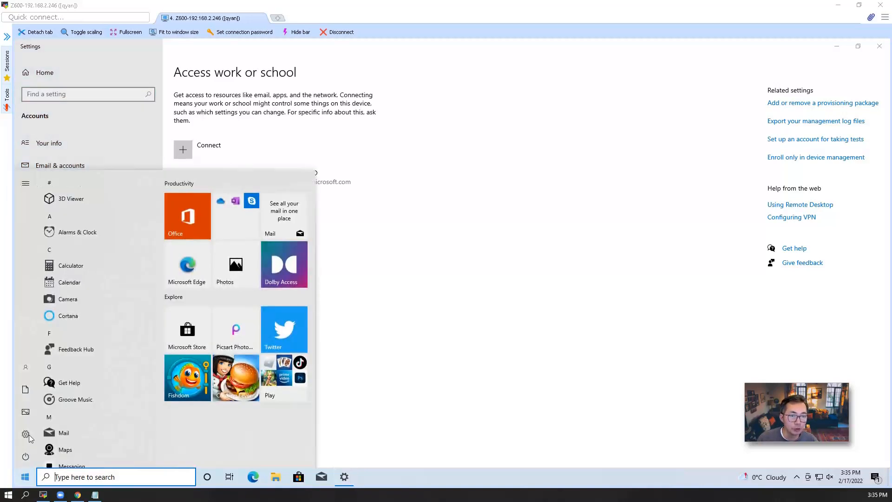
pyautogui.click(27, 370)
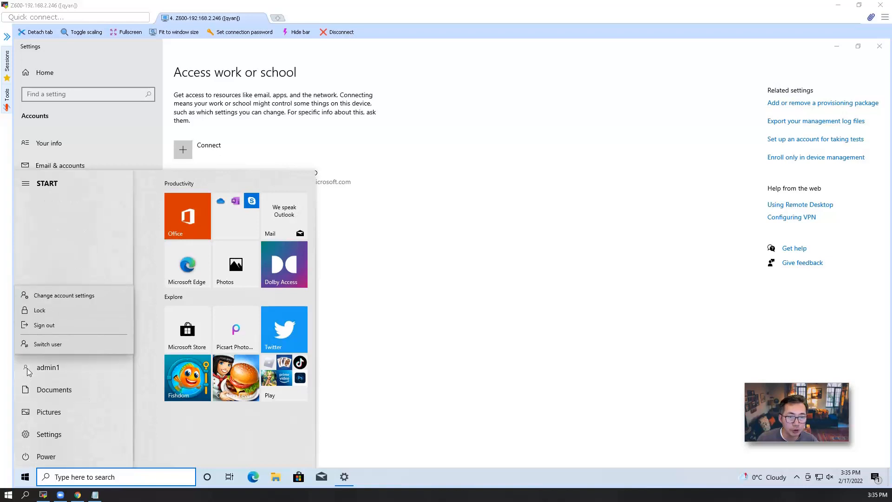
pyautogui.click(58, 344)
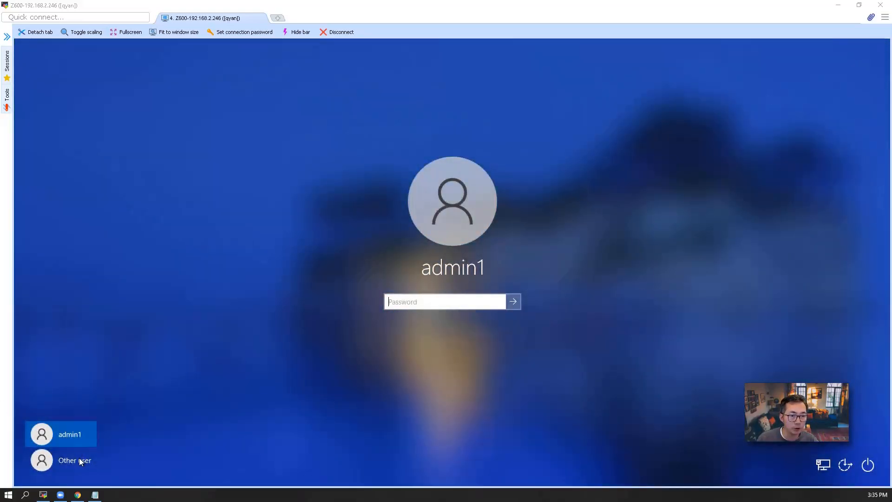
# Sign in as Other user with the test1 work account's e-mail and password.
pyautogui.click(80, 461)
pyautogui.press('Tab')
pyautogui.write('•••••')
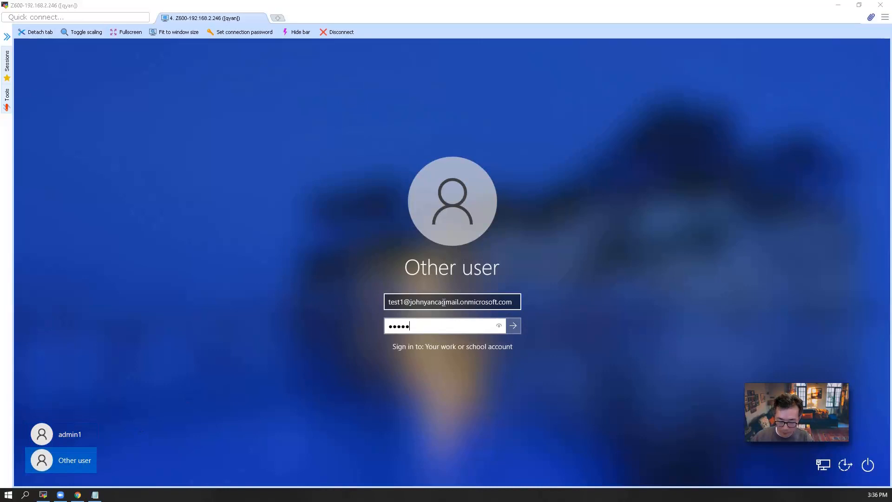
pyautogui.write('•••••')
pyautogui.press('Return')
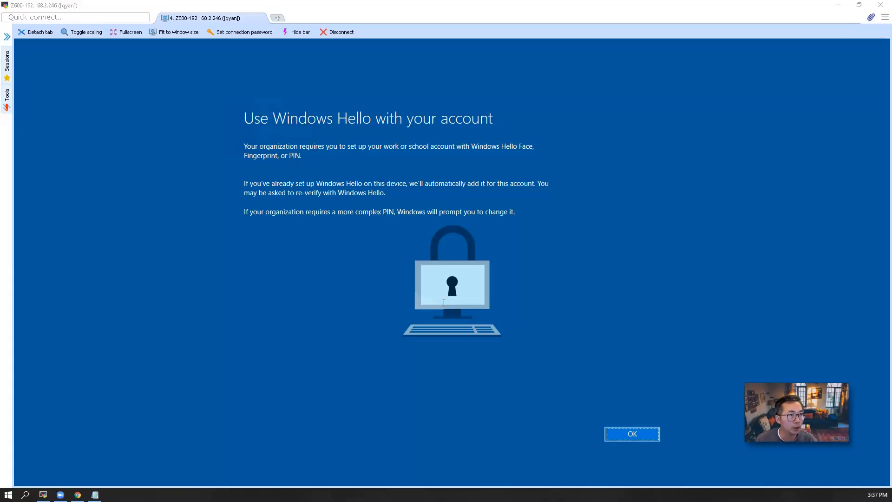
# Accept the Windows Hello requirement, then register and verify a United States phone number.
pyautogui.click(626, 434)
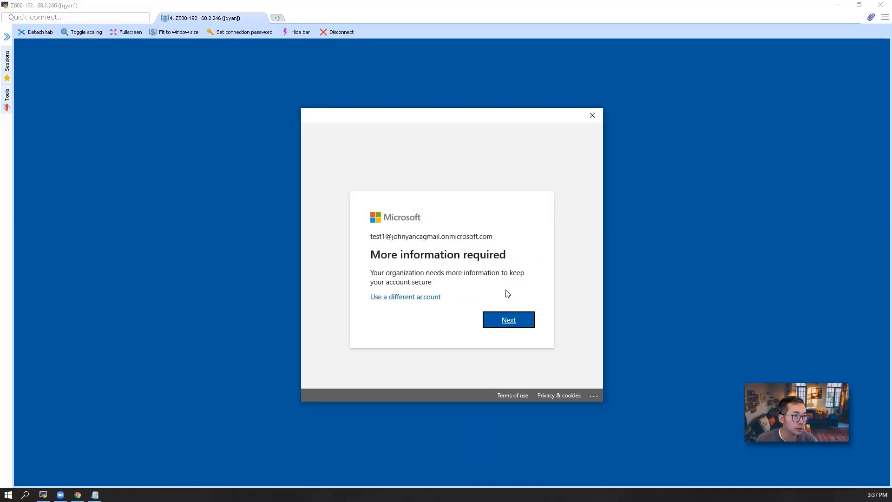
pyautogui.click(507, 324)
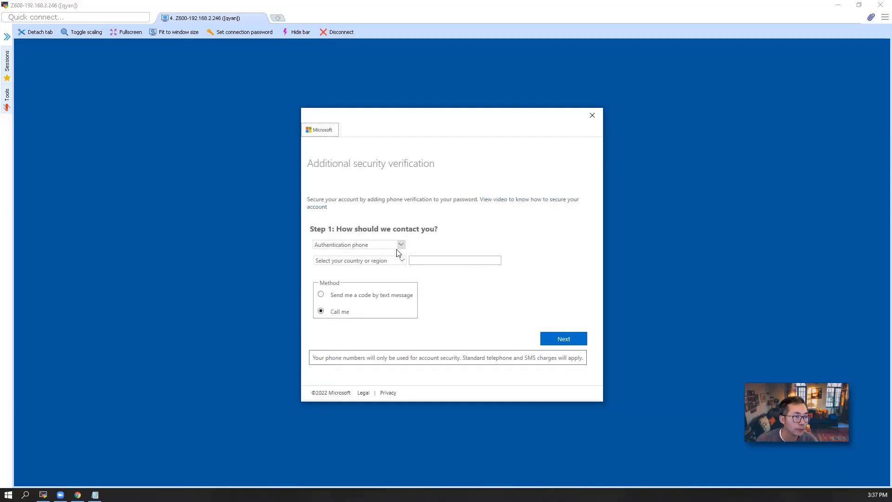
pyautogui.click(401, 261)
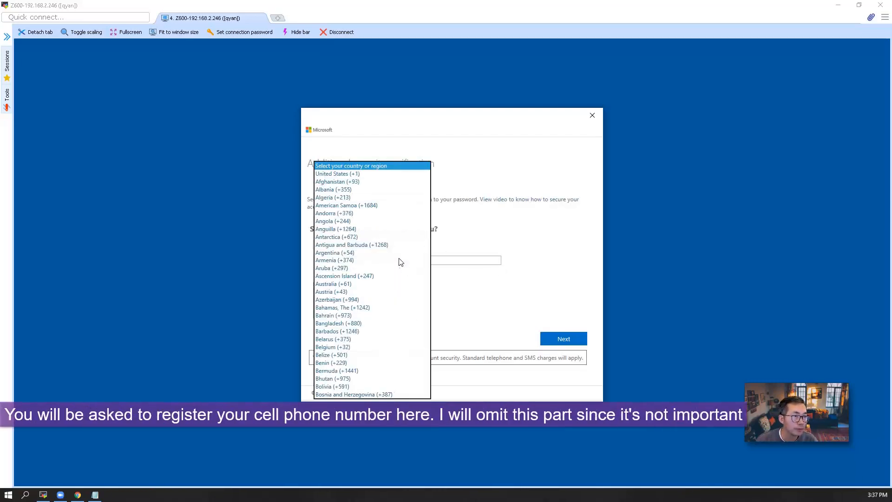
pyautogui.click(431, 238)
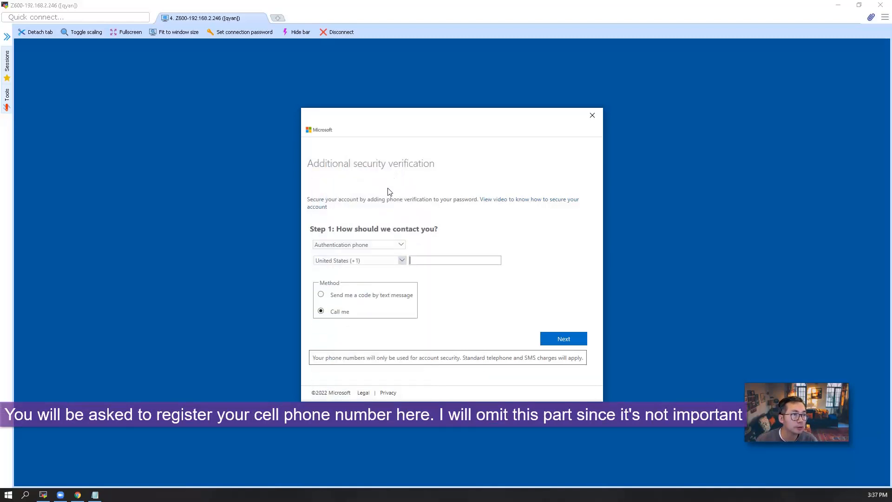
pyautogui.click(433, 261)
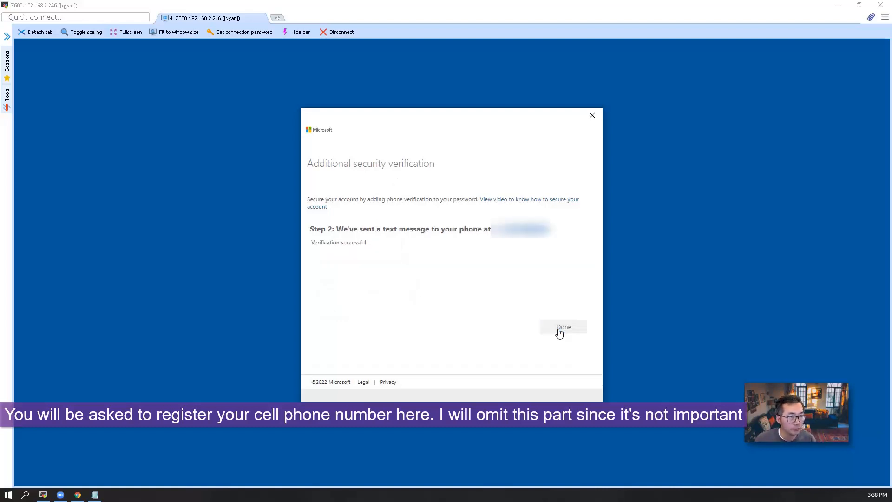
pyautogui.click(561, 328)
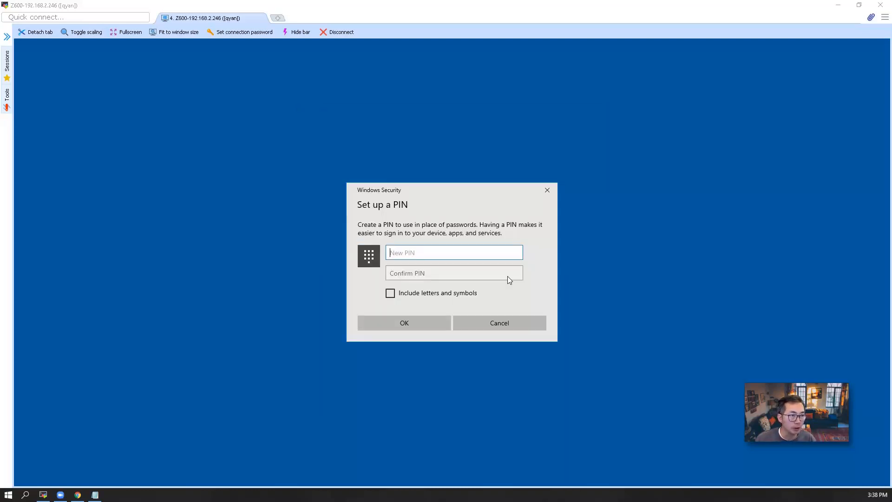
# Create a six-digit PIN (lengthening the initial four-digit one) and dismiss the All set screen.
pyautogui.write('••••')
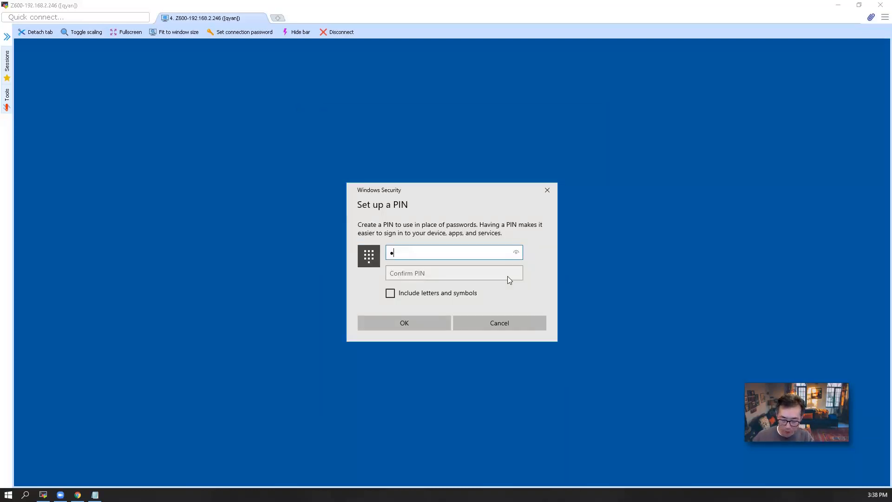
pyautogui.press('Tab')
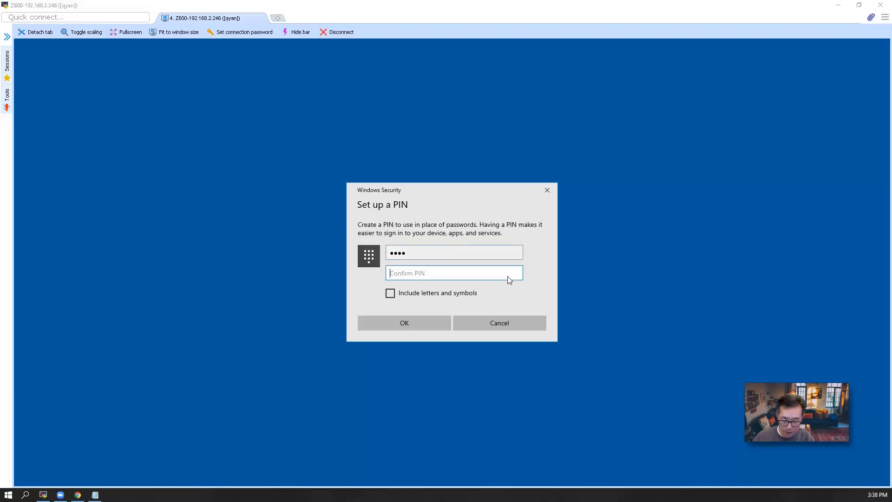
pyautogui.write('••••')
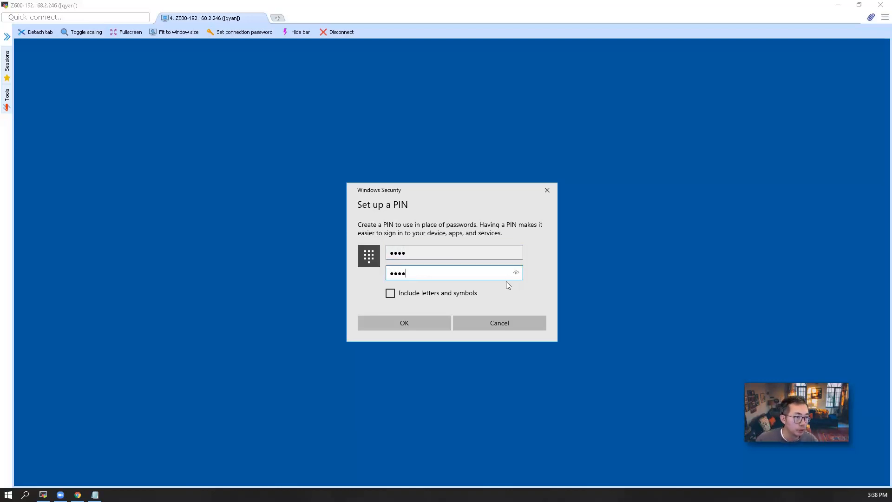
pyautogui.click(420, 322)
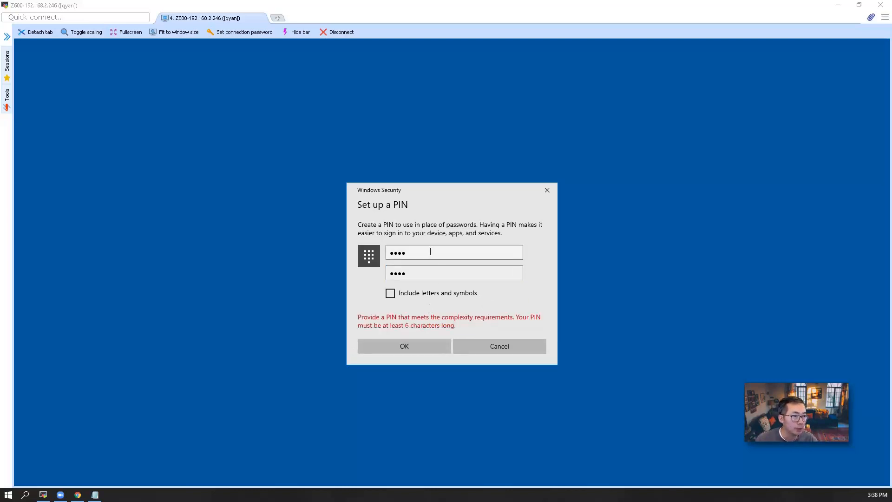
pyautogui.click(391, 252)
pyautogui.write('•')
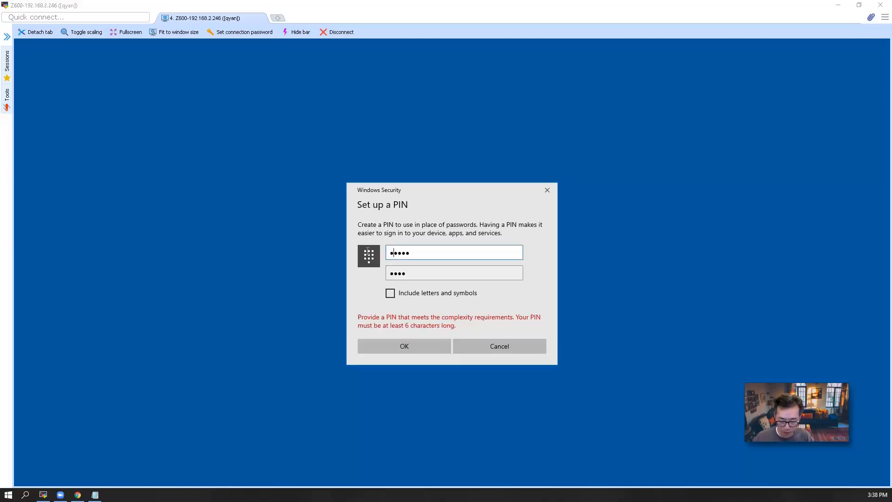
pyautogui.write('•')
pyautogui.click(389, 274)
pyautogui.write('••')
pyautogui.click(414, 344)
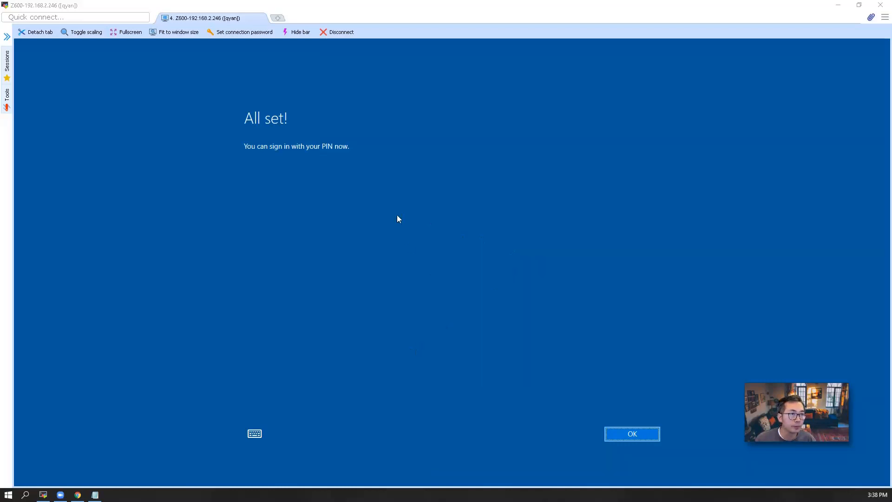
pyautogui.click(627, 435)
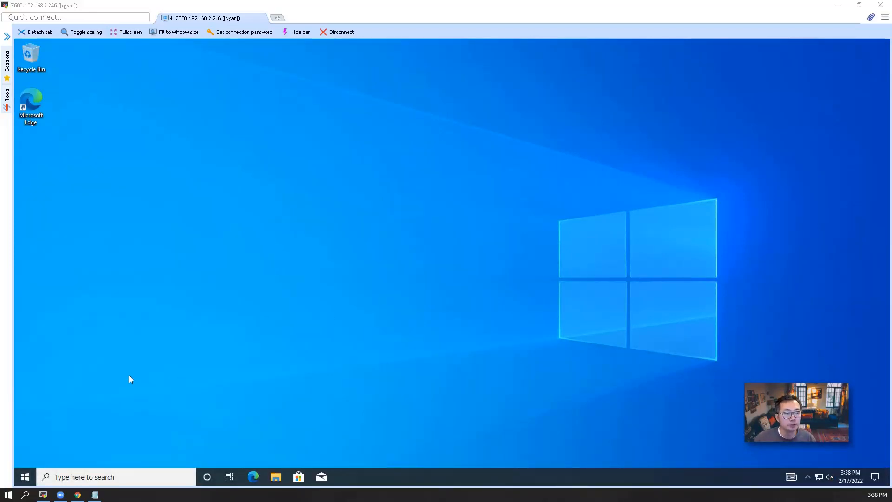
# Open test1's Your info settings showing Administrator, then bring up the Run dialog.
pyautogui.click(23, 474)
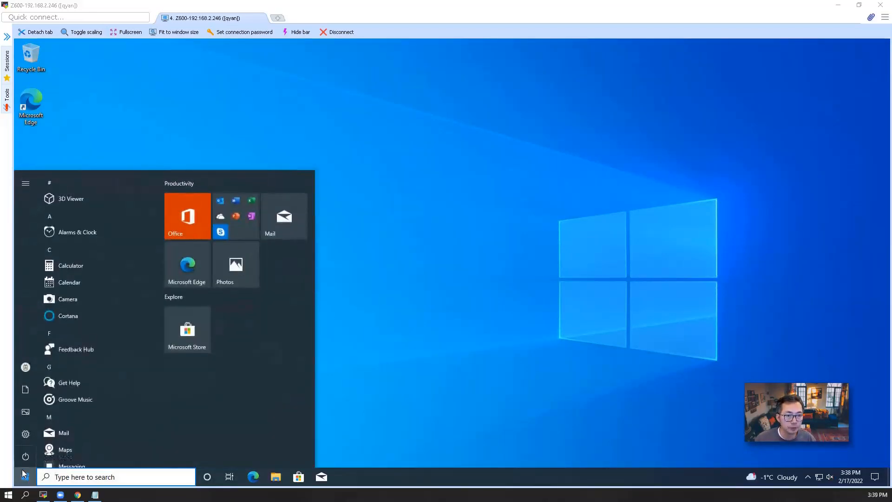
pyautogui.moveTo(28, 365)
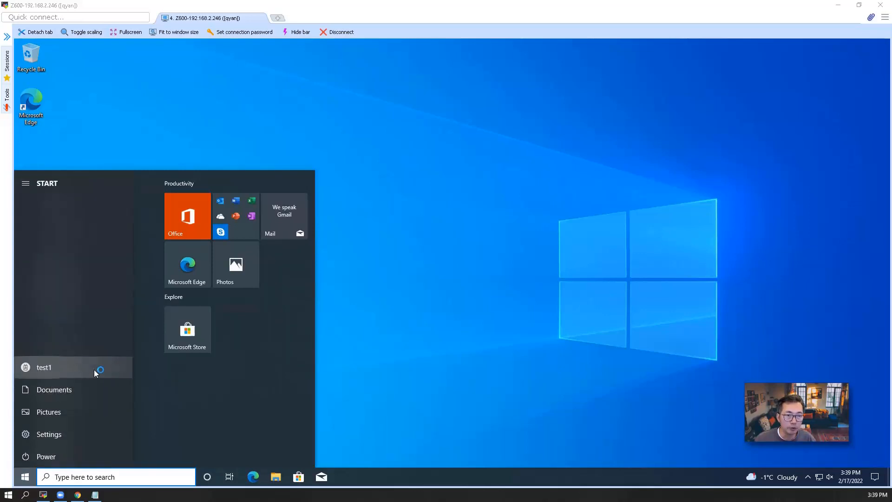
pyautogui.click(39, 367)
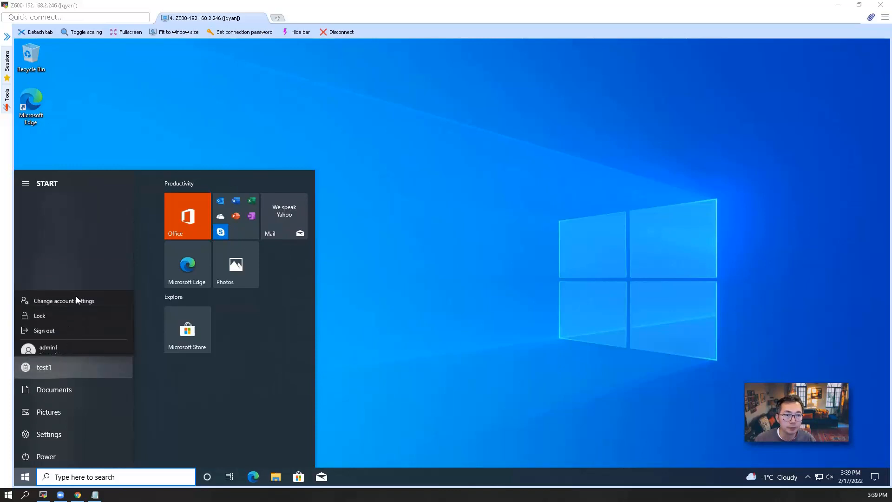
pyautogui.click(79, 277)
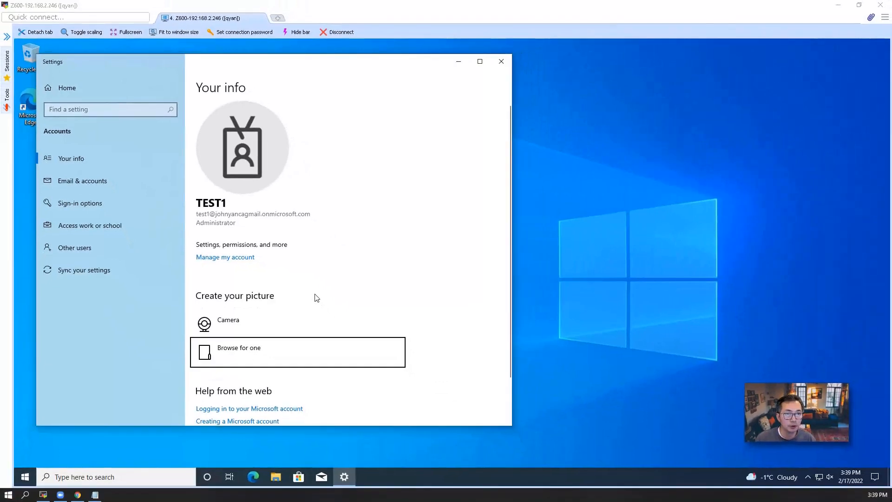
pyautogui.rightClick(26, 476)
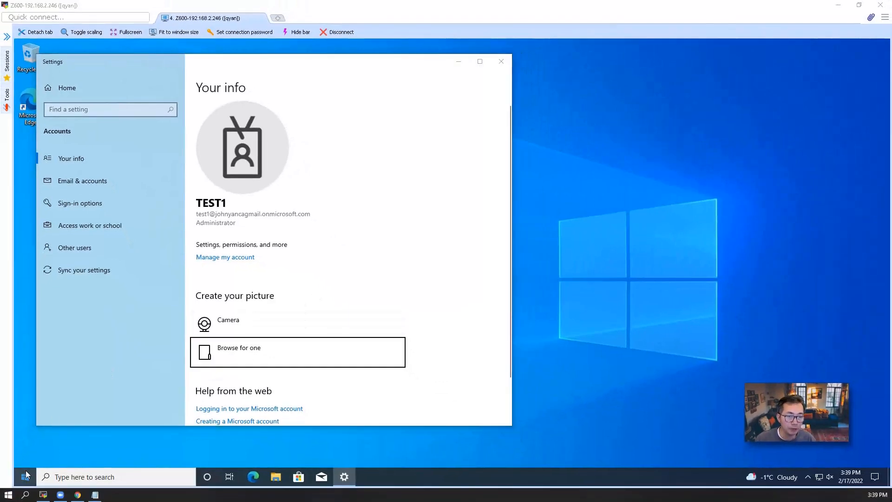
pyautogui.click(57, 423)
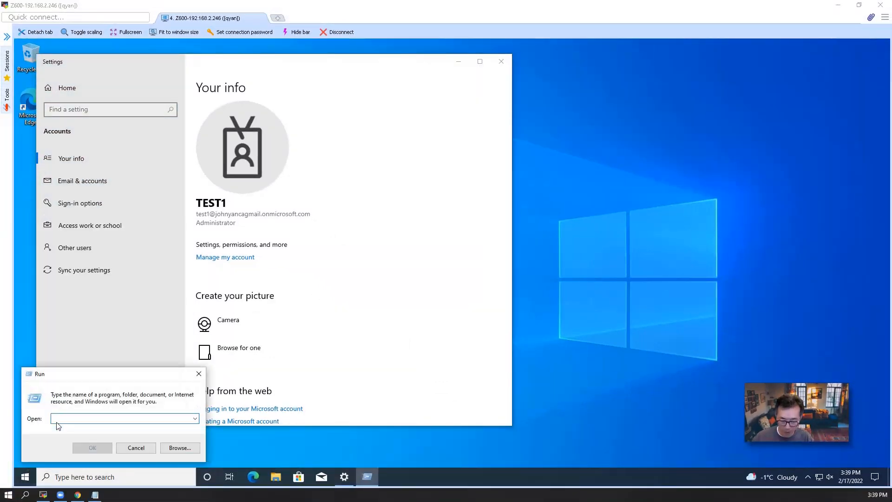
# Launch cmd, run dsregcmd /status, and scroll through its output.
pyautogui.write('cmd')
pyautogui.press('Return')
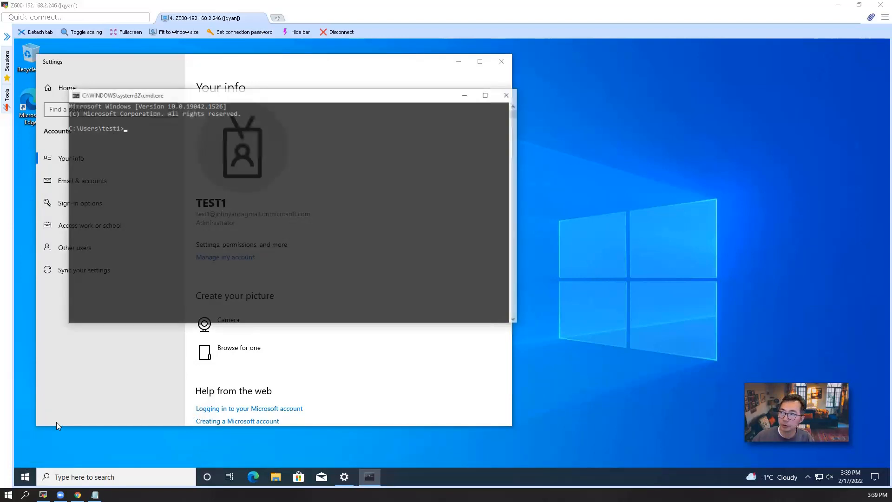
pyautogui.write('dsregc')
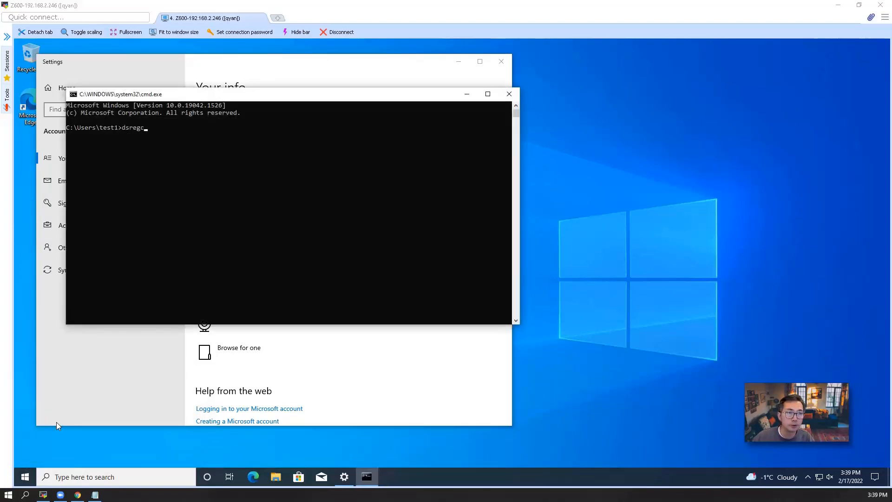
pyautogui.write('md /stat')
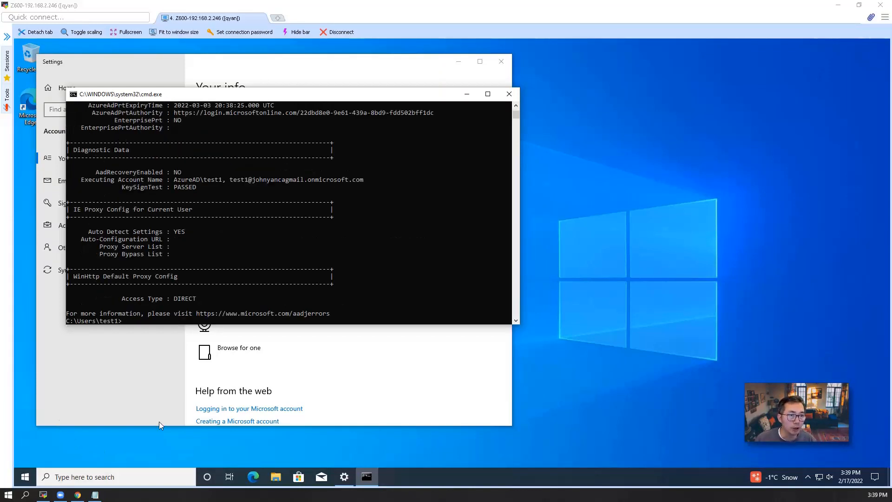
pyautogui.scroll(4, 240, 262)
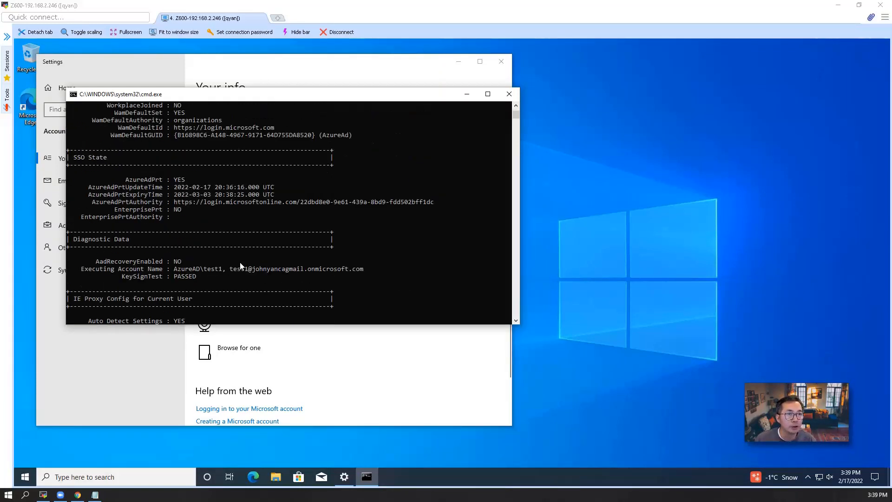
pyautogui.scroll(8, 240, 262)
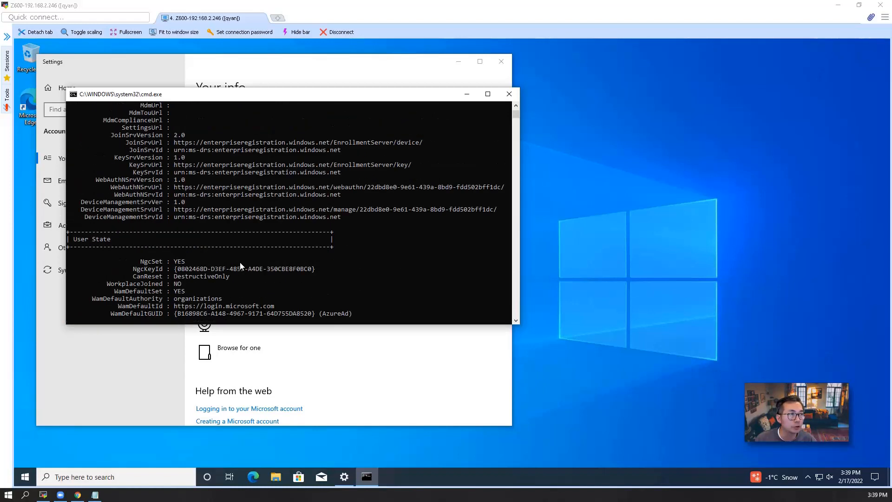
pyautogui.scroll(7, 240, 262)
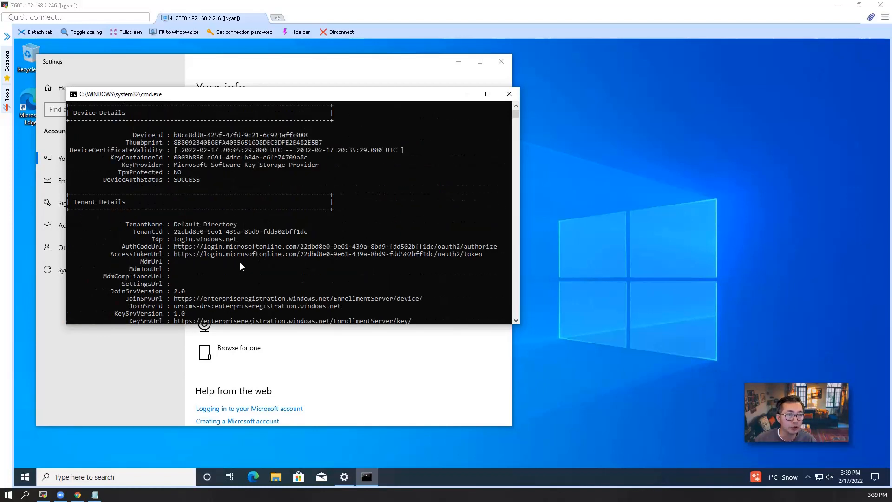
pyautogui.scroll(5, 202, 202)
pyautogui.moveTo(467, 325); pyautogui.dragTo(467, 347)
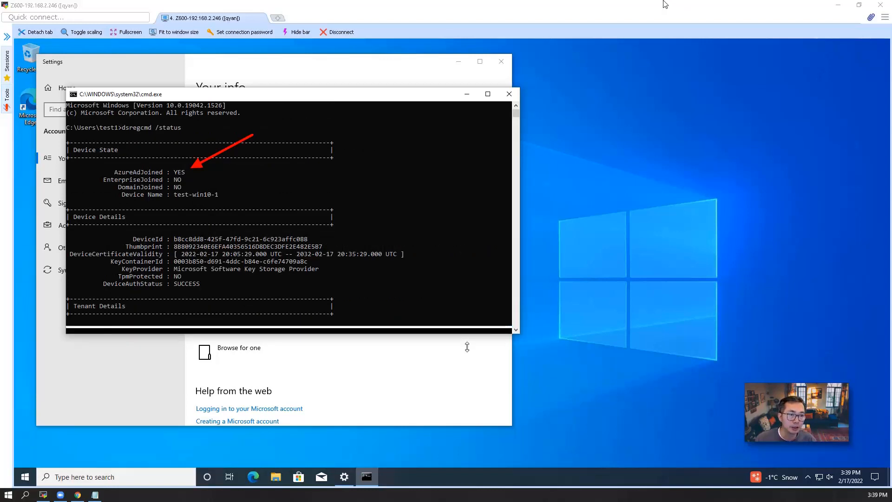
pyautogui.scroll(-4, 336, 205)
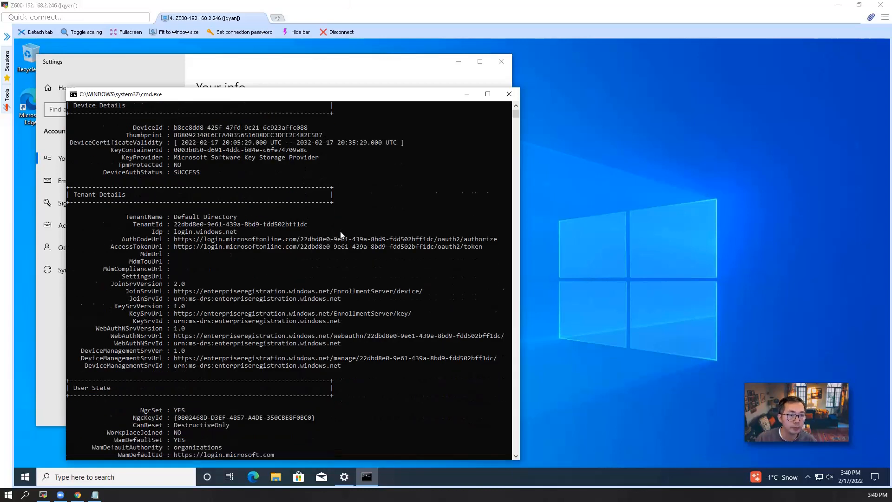
pyautogui.scroll(-3, 341, 234)
pyautogui.scroll(-2, 340, 231)
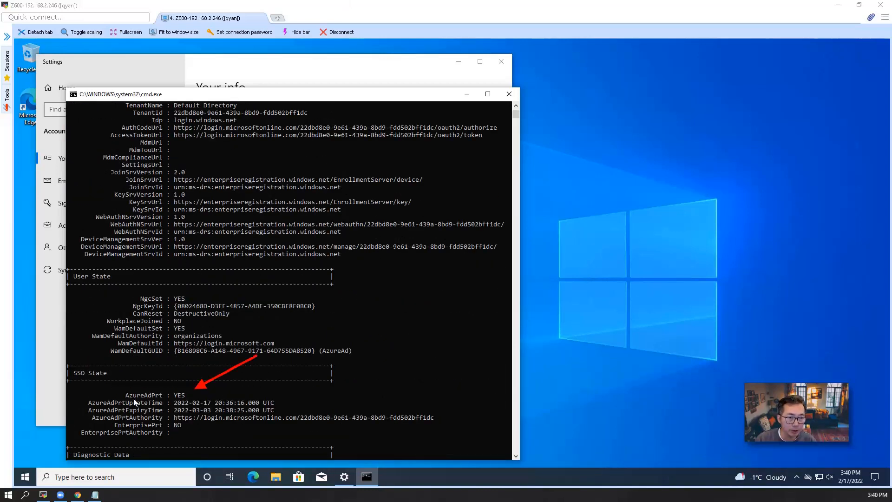
# Highlight the AzureAdPrt : YES and AzureAdJoined : YES lines in the output.
pyautogui.moveTo(124, 395); pyautogui.dragTo(188, 395)
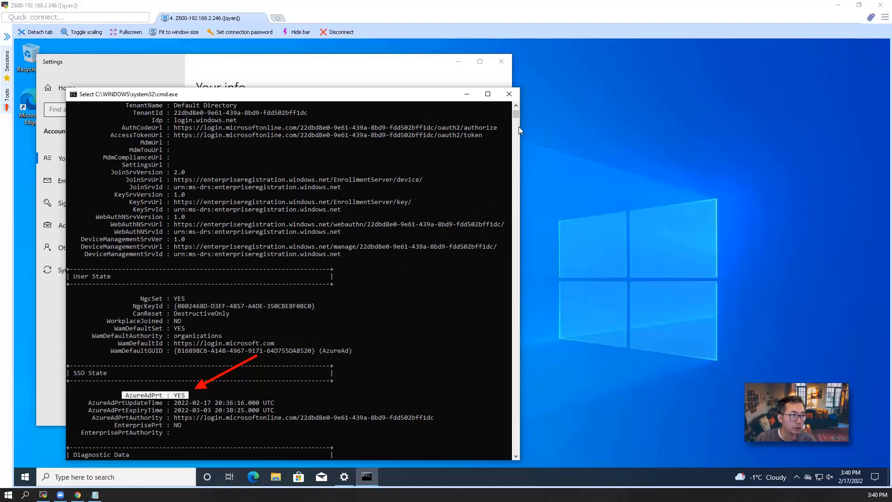
pyautogui.moveTo(516, 116); pyautogui.dragTo(517, 110)
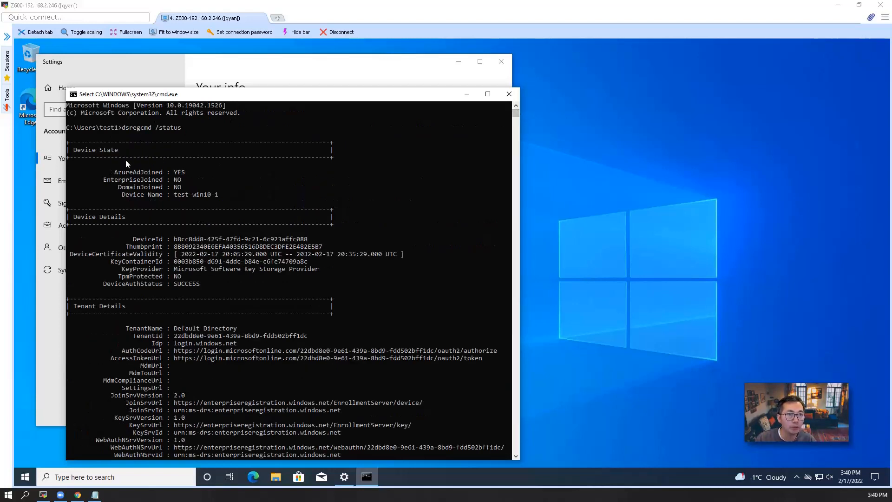
pyautogui.moveTo(124, 173); pyautogui.dragTo(189, 173)
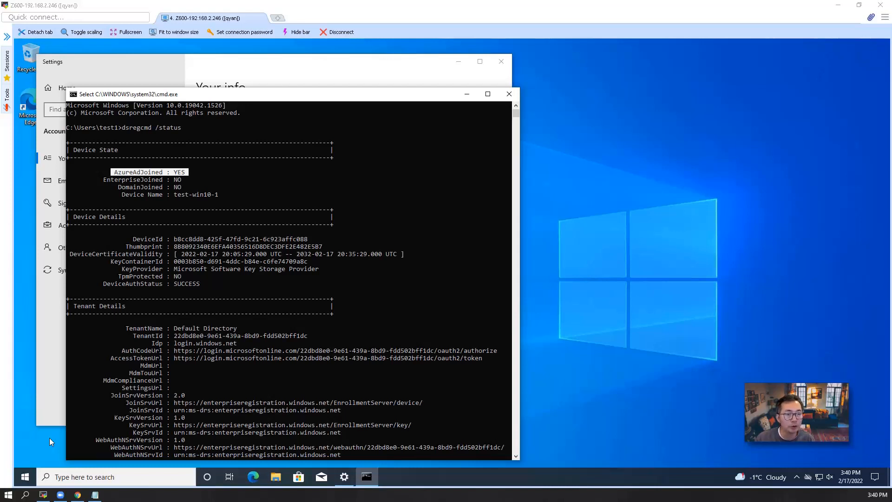
# Launch mmc from Run and allow it to run with admin rights.
pyautogui.rightClick(25, 476)
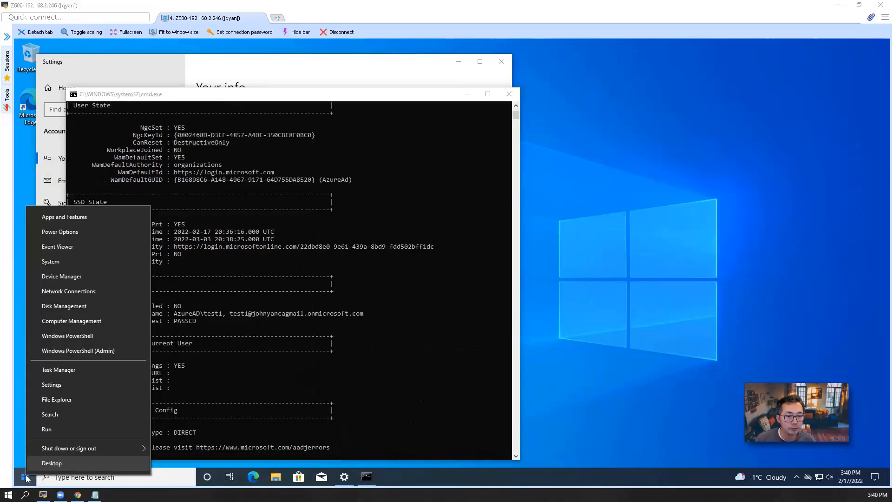
pyautogui.click(57, 430)
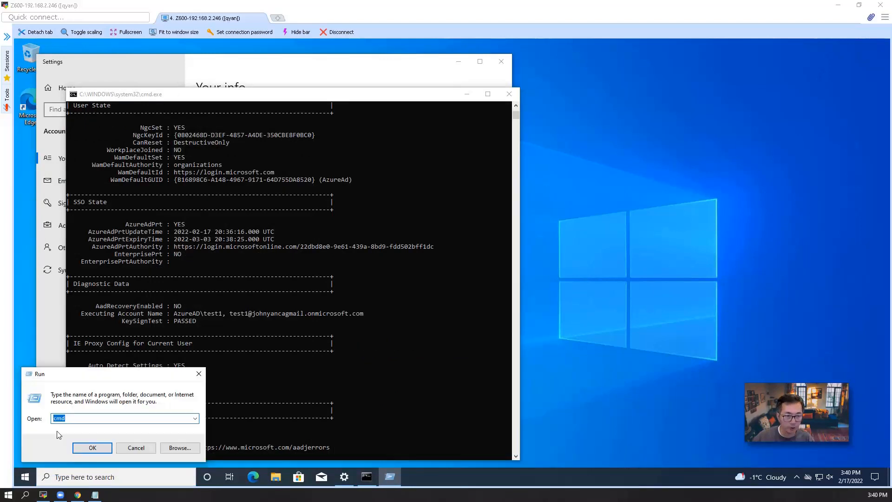
pyautogui.write('mmc')
pyautogui.press('Return')
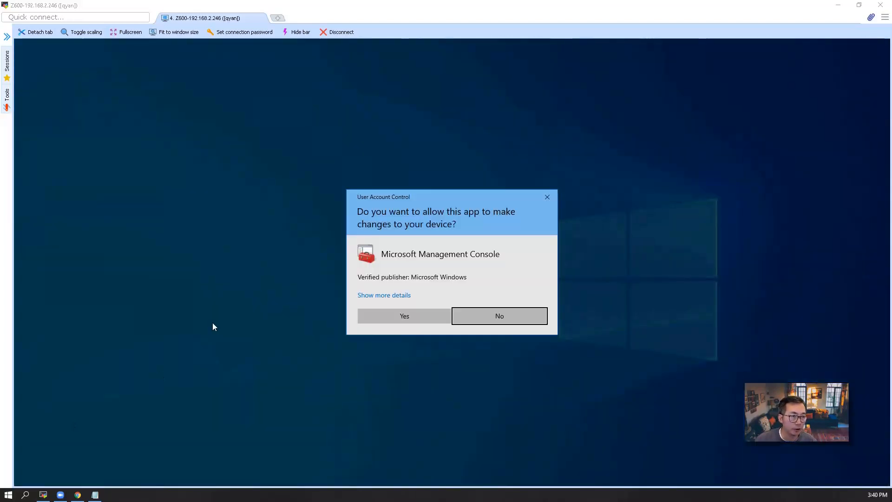
pyautogui.click(395, 312)
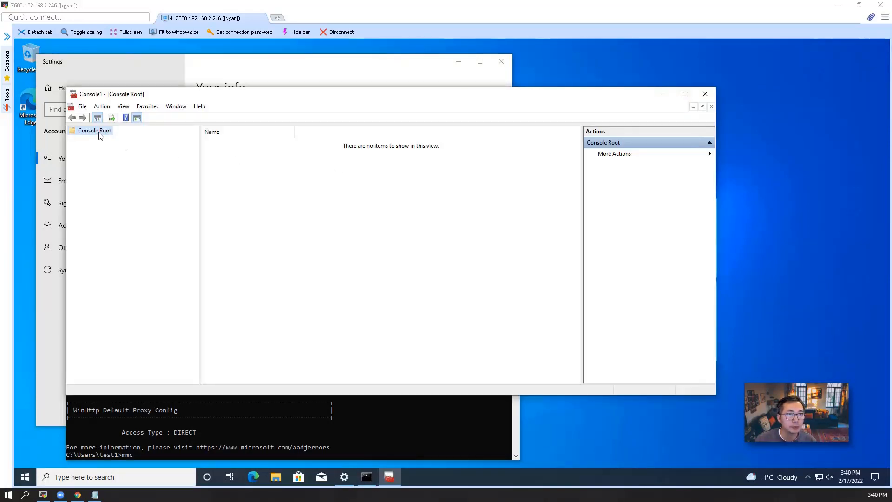
# Add the Certificates snap-in for the Computer account (Local computer).
pyautogui.click(84, 108)
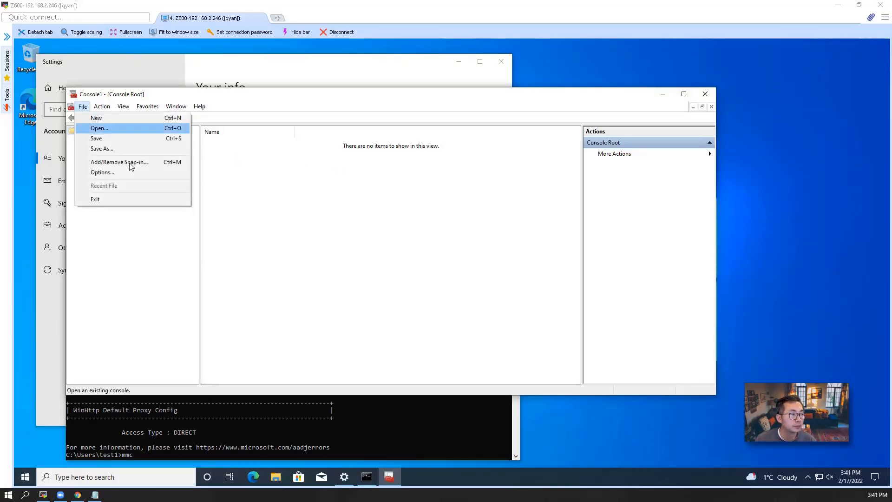
pyautogui.click(127, 163)
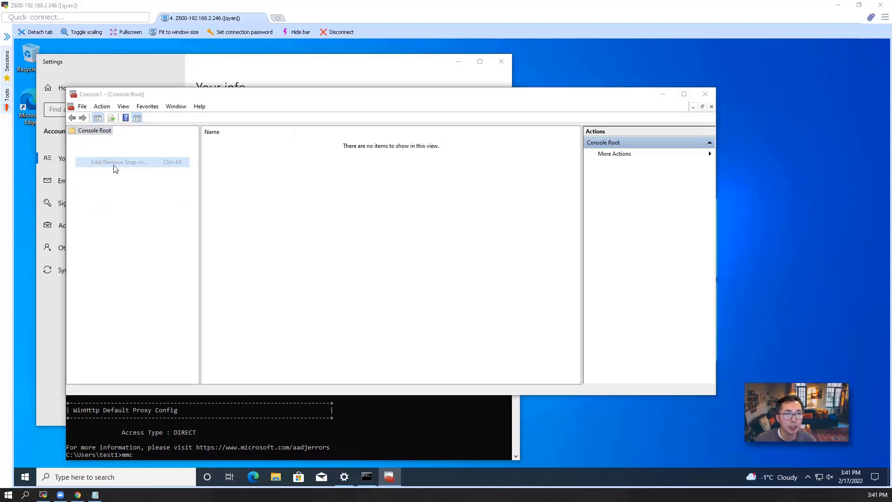
pyautogui.click(261, 207)
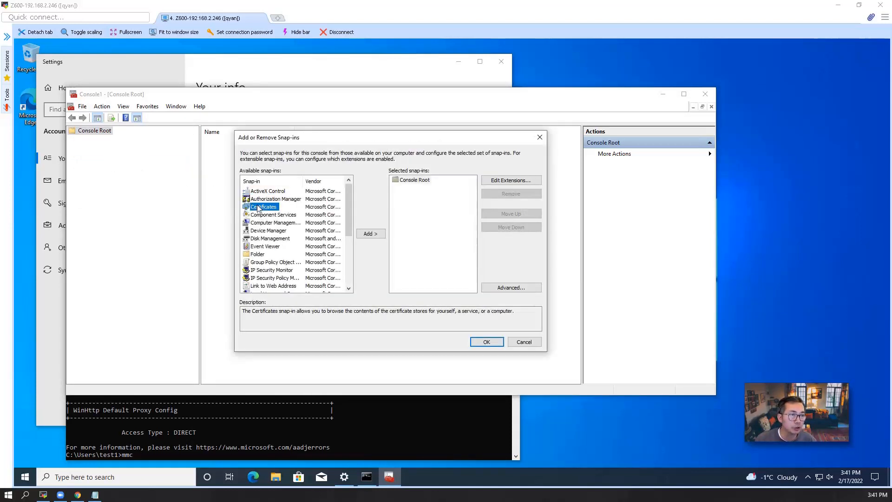
pyautogui.click(371, 234)
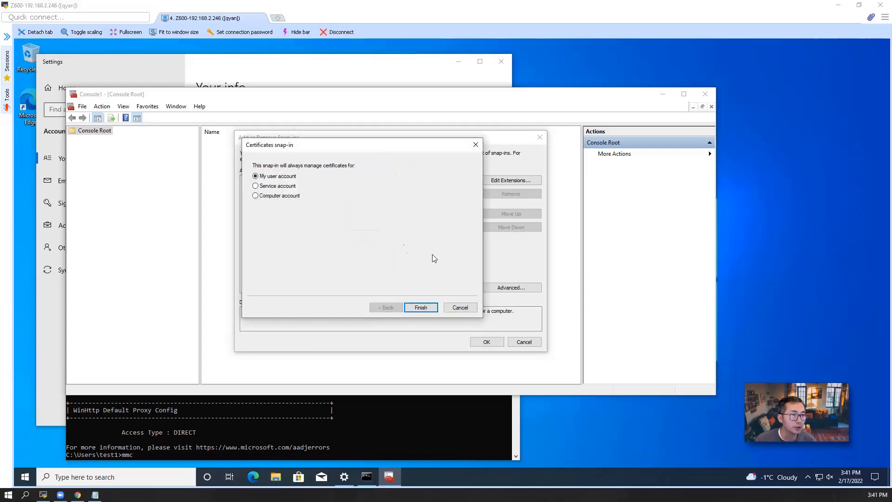
pyautogui.click(298, 196)
pyautogui.click(420, 307)
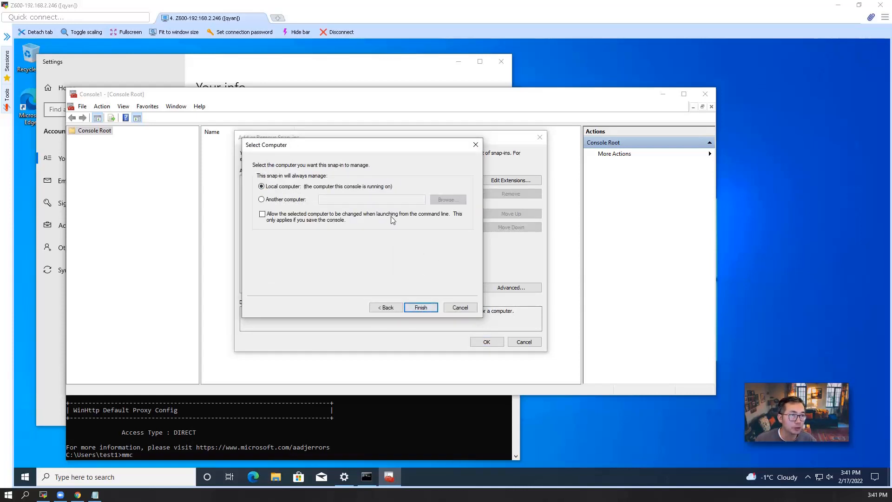
pyautogui.click(433, 308)
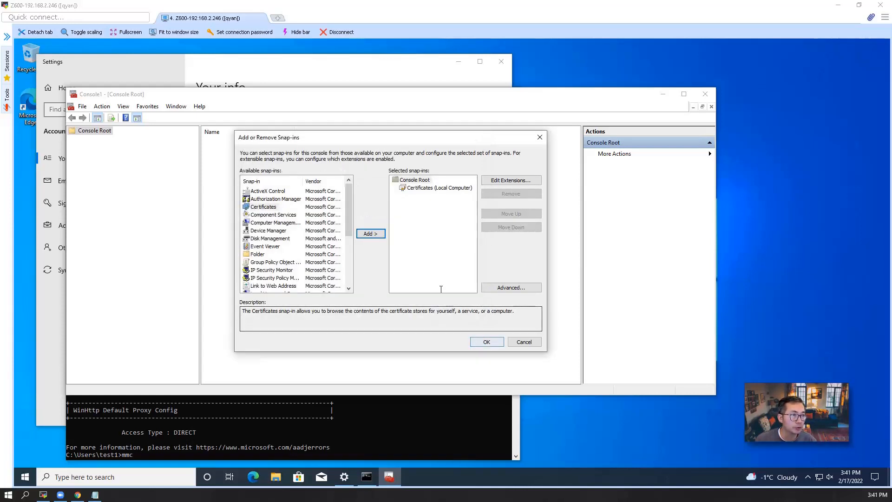
pyautogui.press('Return')
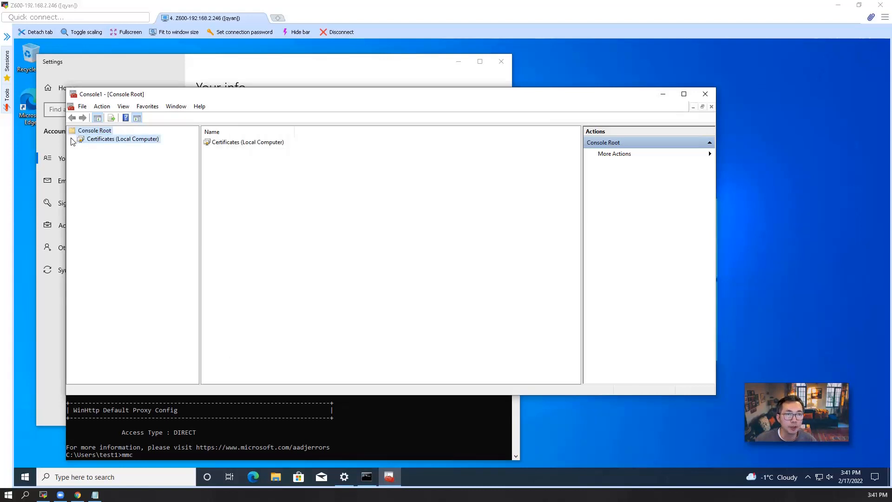
# Expand Certificates (Local Computer) and list the certificates in the Personal store.
pyautogui.click(85, 141)
pyautogui.click(72, 139)
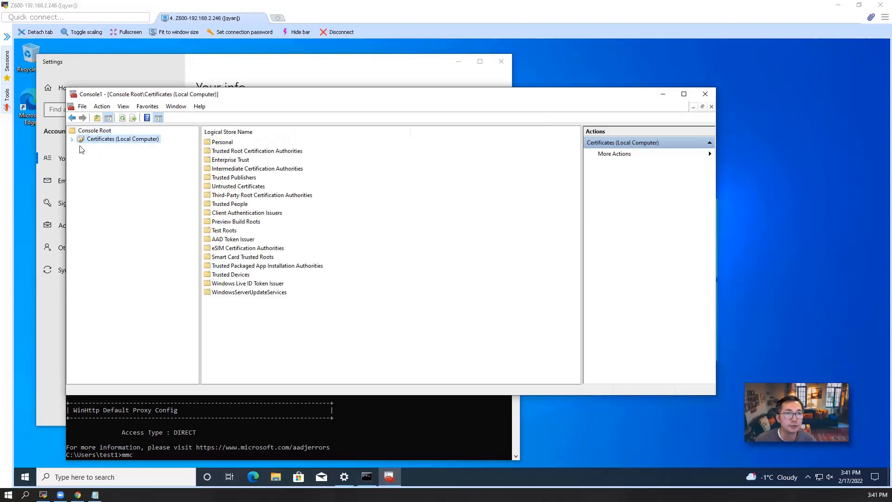
pyautogui.click(112, 148)
pyautogui.doubleClick(223, 142)
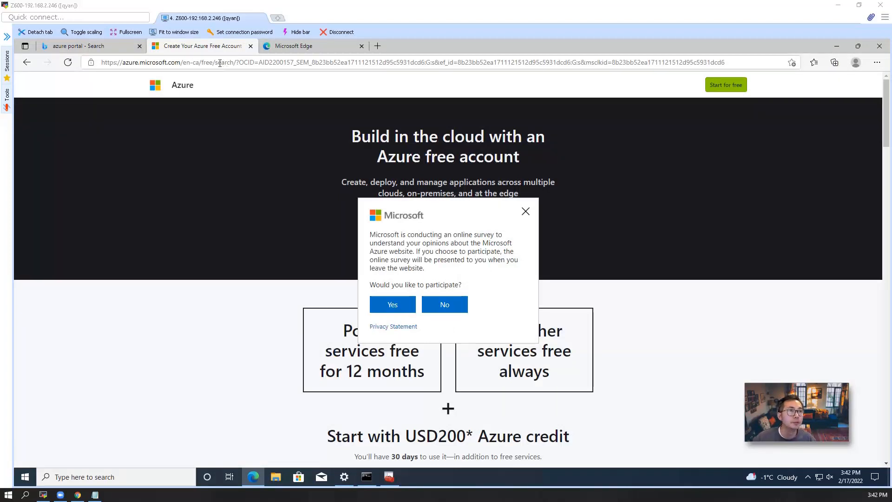
# Decline the survey, open office.com via an Office 365 login search, and verify the signed-in account.
pyautogui.click(453, 307)
pyautogui.click(311, 62)
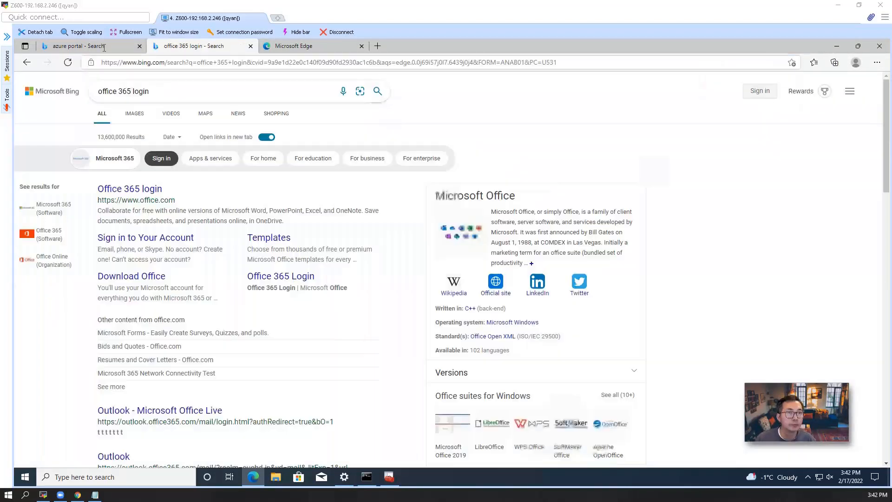
pyautogui.click(155, 189)
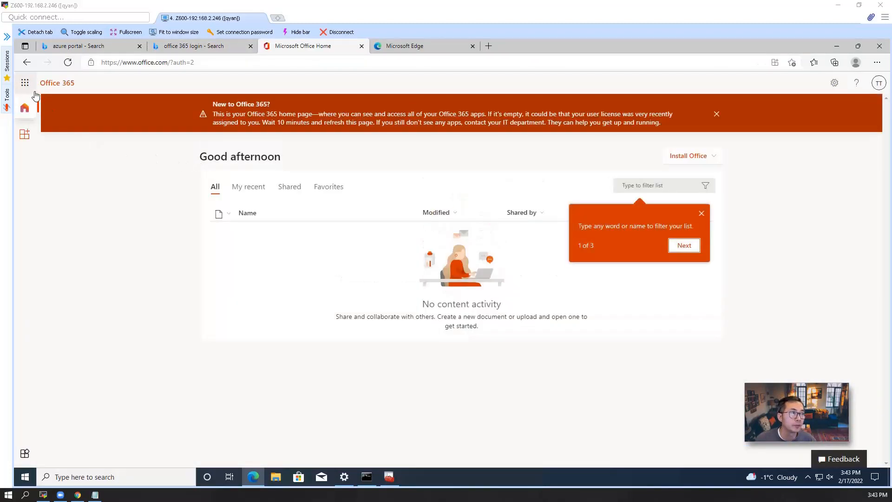
pyautogui.click(880, 85)
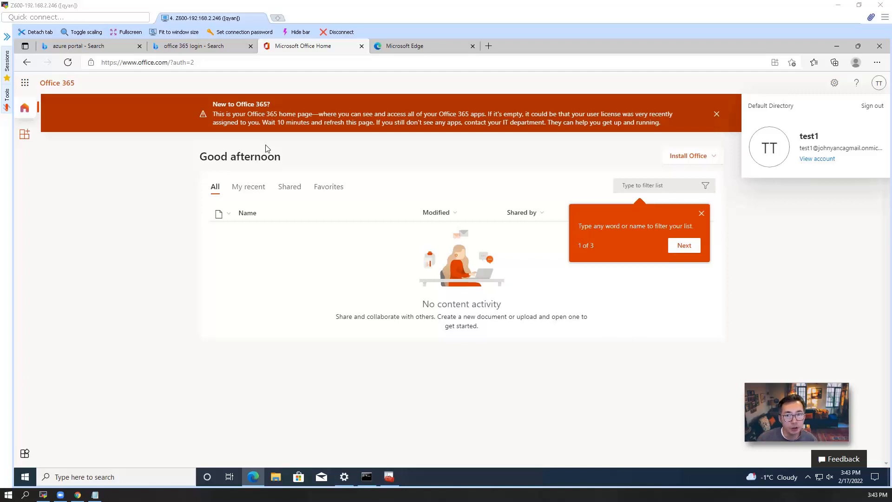
pyautogui.click(25, 87)
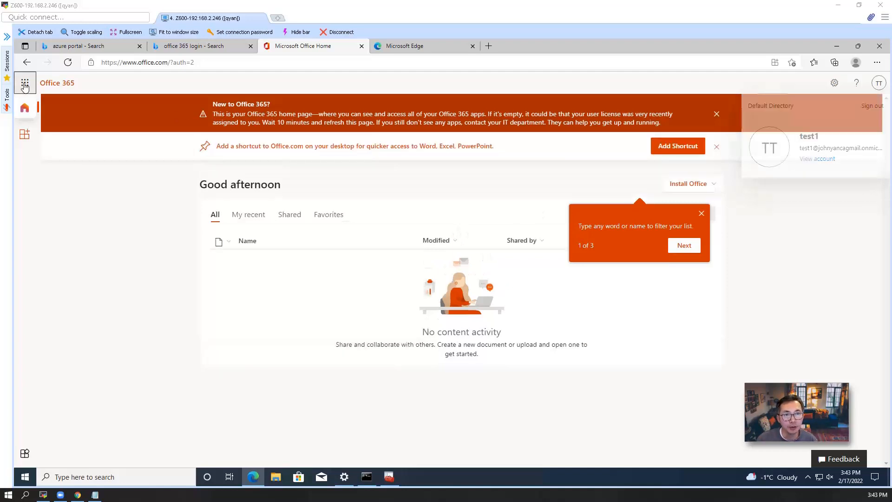
# Open the Azure free account page, start the sign-up, and select the account's e-mail address.
pyautogui.click(105, 46)
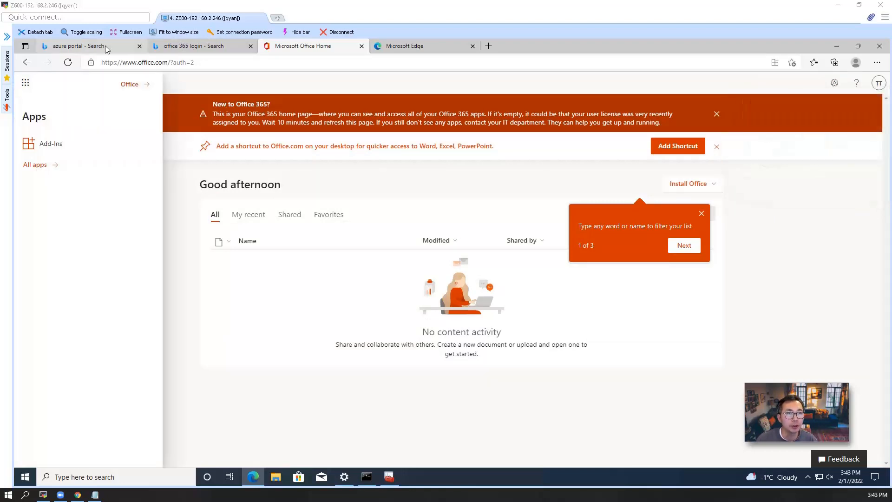
pyautogui.click(225, 180)
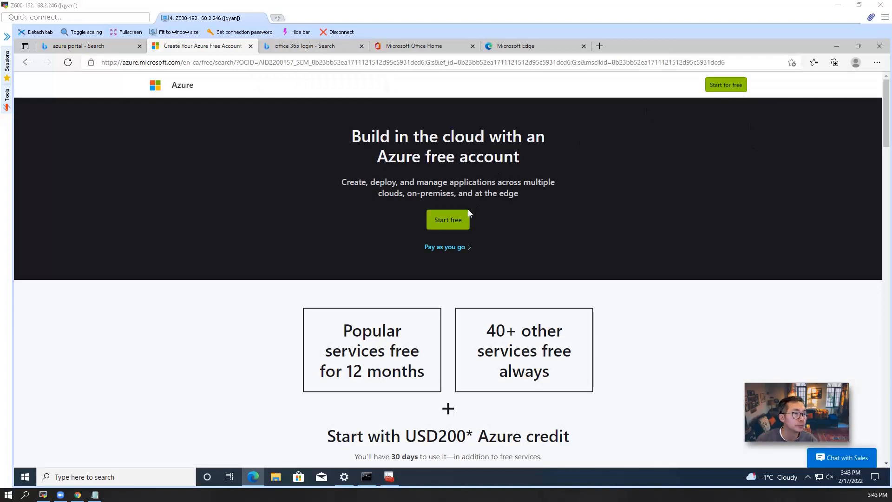
pyautogui.click(447, 219)
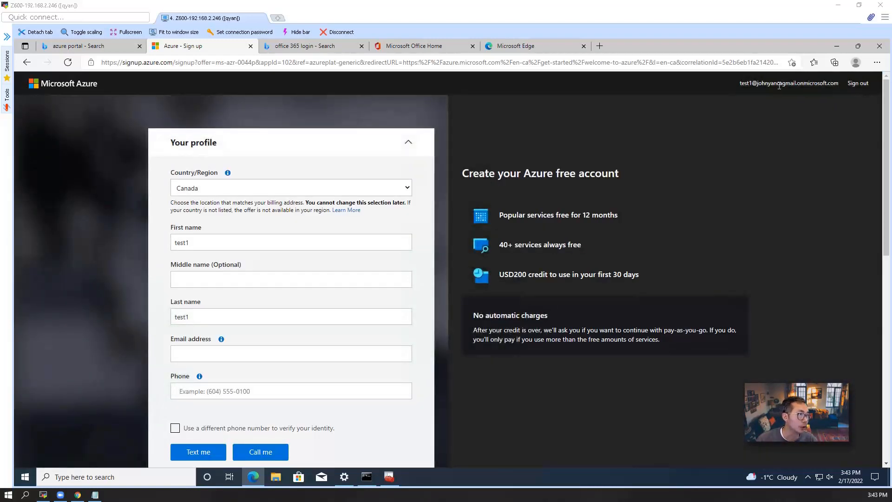
pyautogui.moveTo(740, 83); pyautogui.dragTo(840, 83)
pyautogui.hotkey('ctrl', 'c')
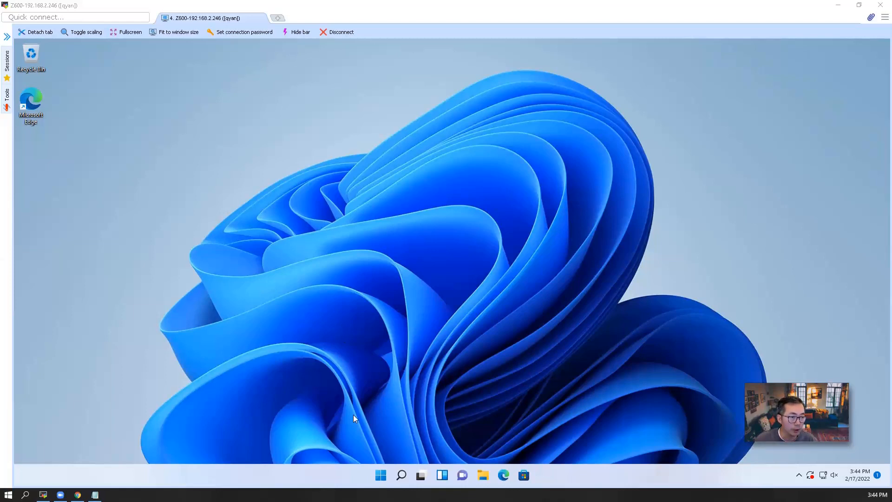
# Review the PC's About information from the Start right-click menu, then close it.
pyautogui.rightClick(376, 472)
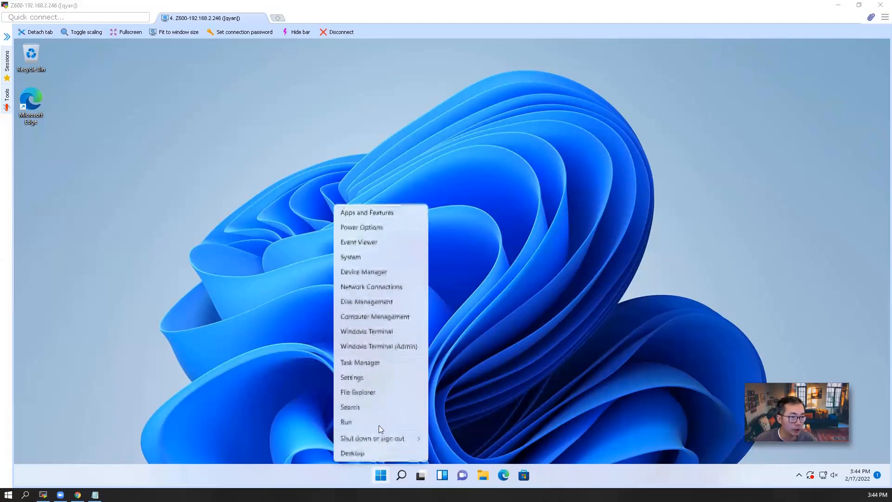
pyautogui.click(371, 260)
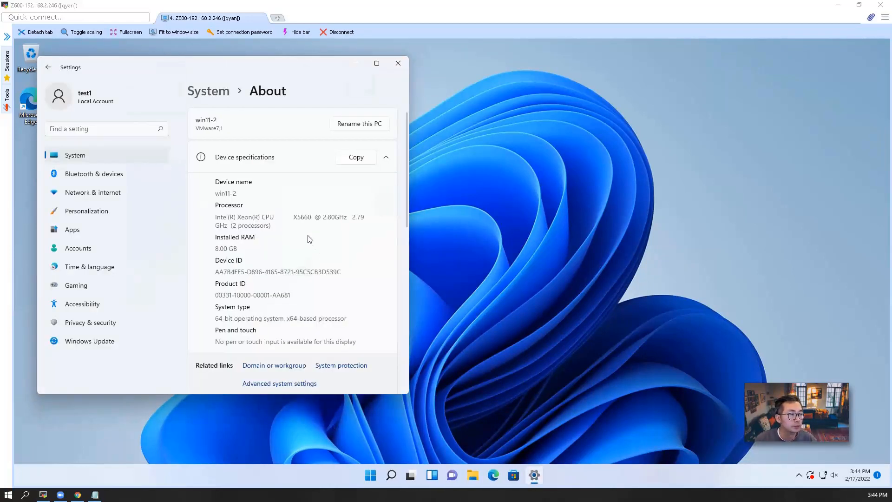
pyautogui.scroll(-3, 290, 220)
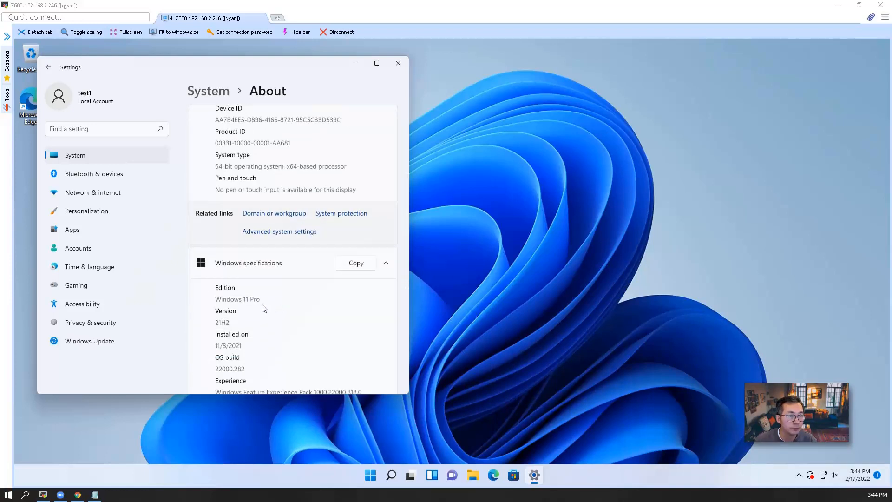
pyautogui.scroll(-1, 225, 324)
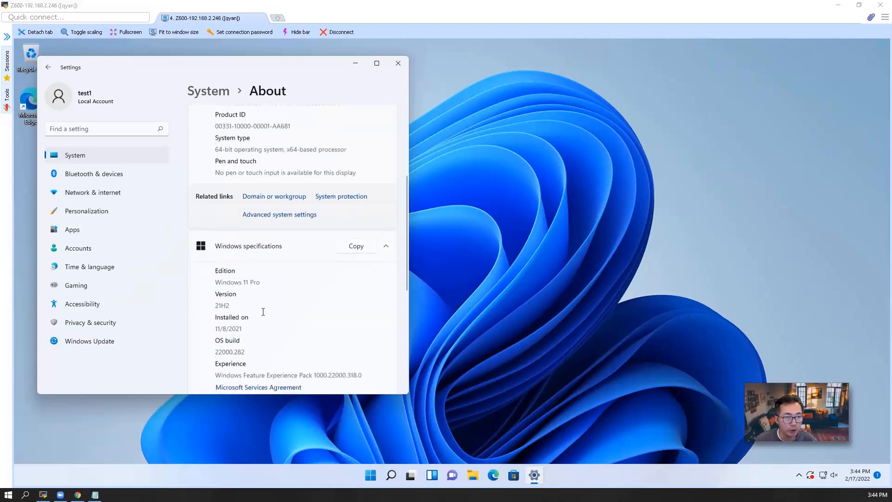
pyautogui.click(400, 65)
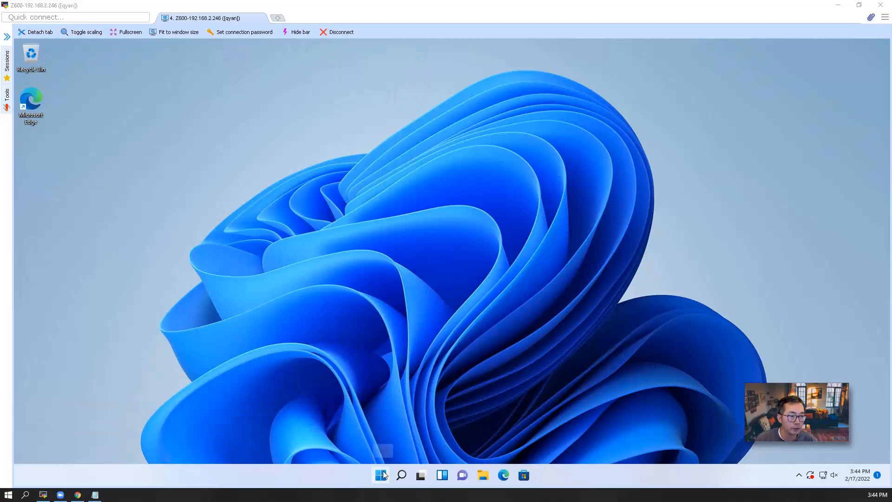
# Go to Settings > Accounts through Change account settings under the signed-in user's name in Start.
pyautogui.click(382, 475)
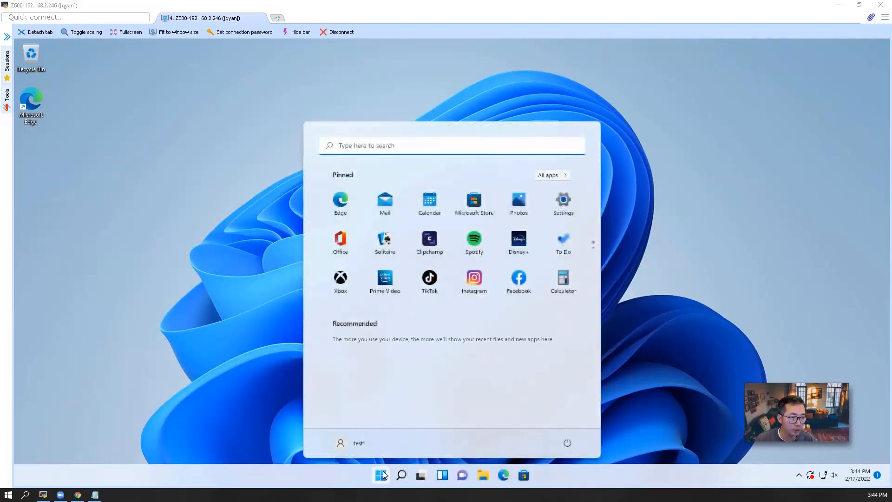
pyautogui.click(360, 444)
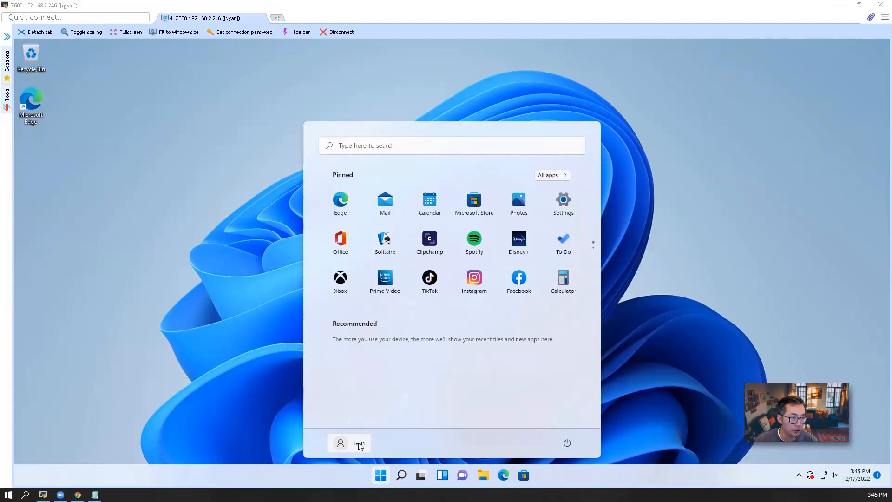
pyautogui.click(342, 441)
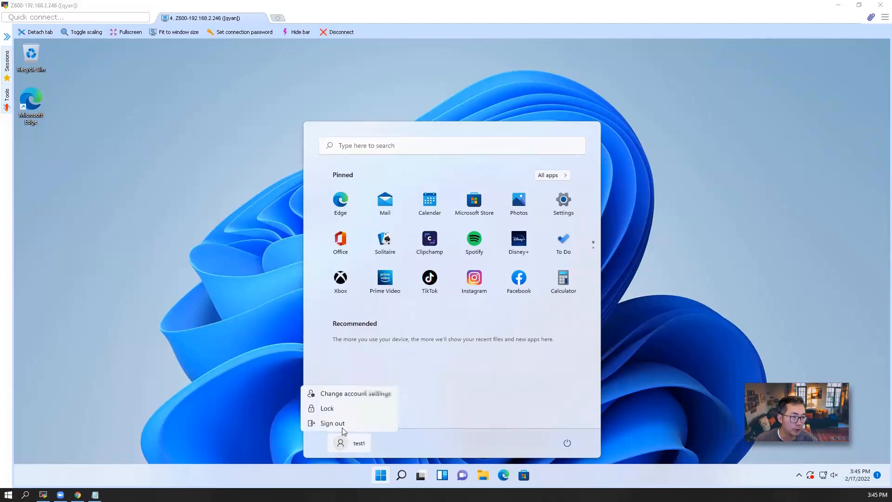
pyautogui.click(352, 396)
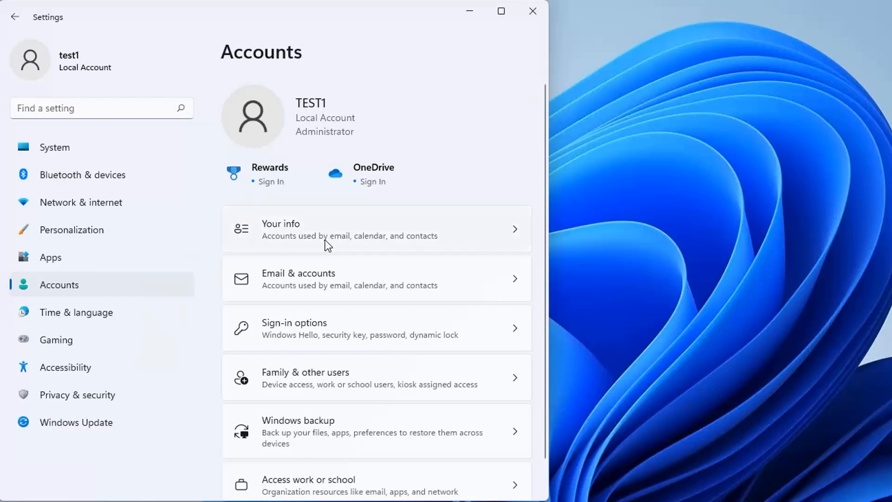
# On Access work or school, connect an account and choose Join this device to Azure Active Directory.
pyautogui.scroll(-1, 367, 397)
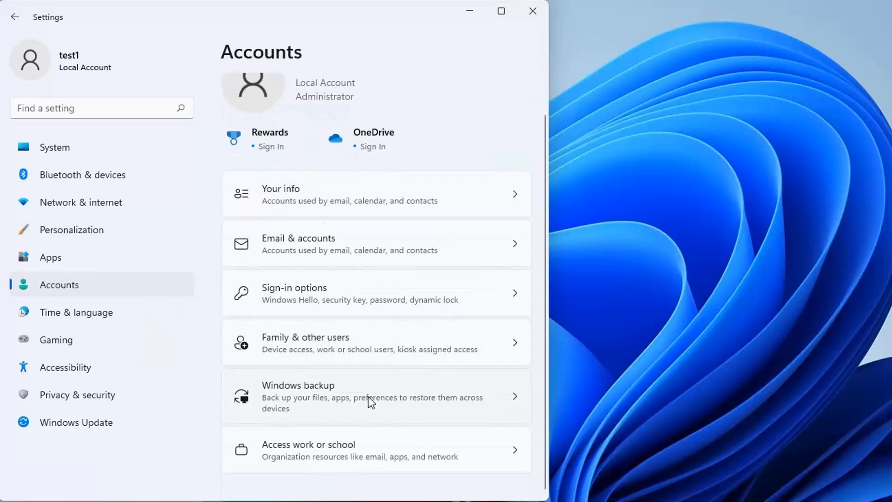
pyautogui.click(354, 446)
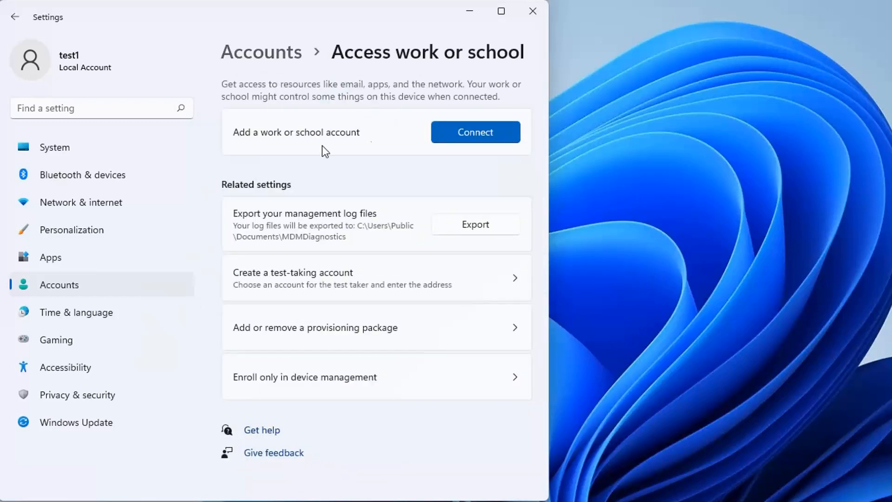
pyautogui.click(465, 131)
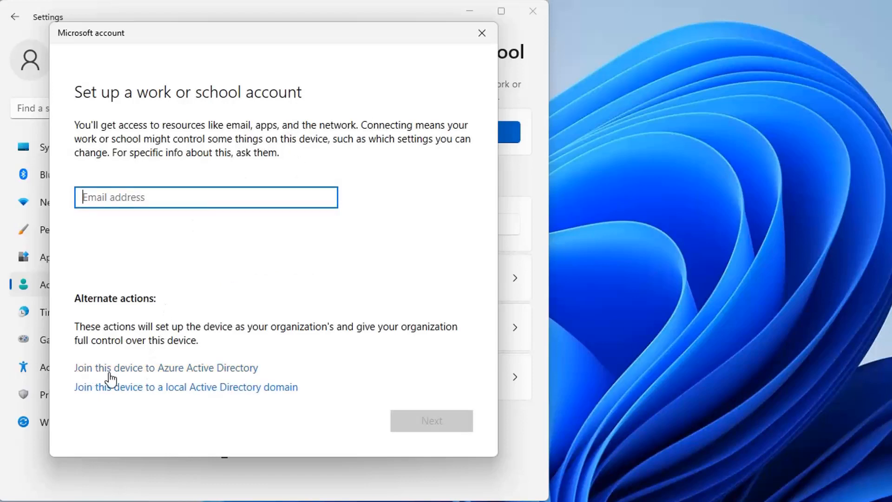
pyautogui.click(189, 370)
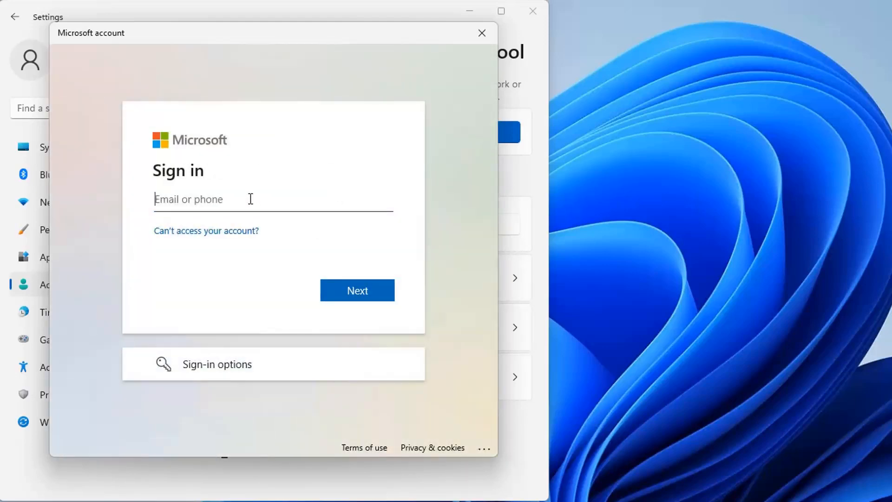
# Sign in with the test1 work e-mail and password, confirm joining the organization, and finish.
pyautogui.hotkey('ctrl', 'v')
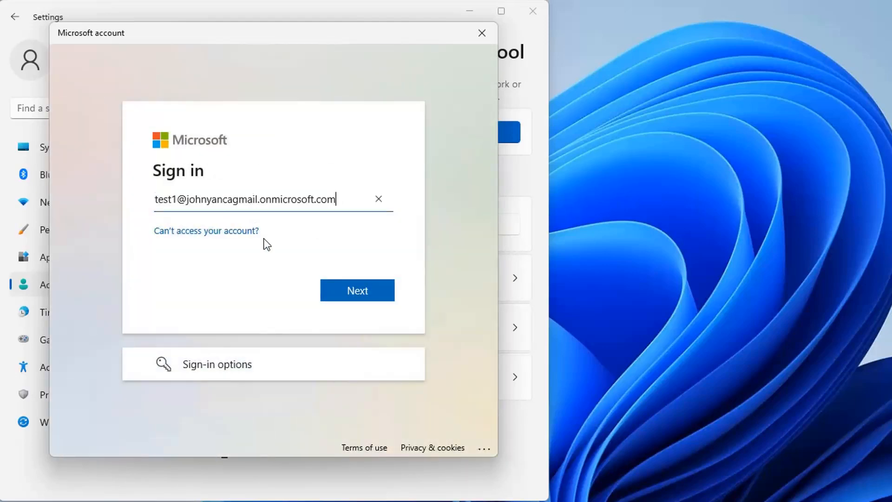
pyautogui.click(380, 293)
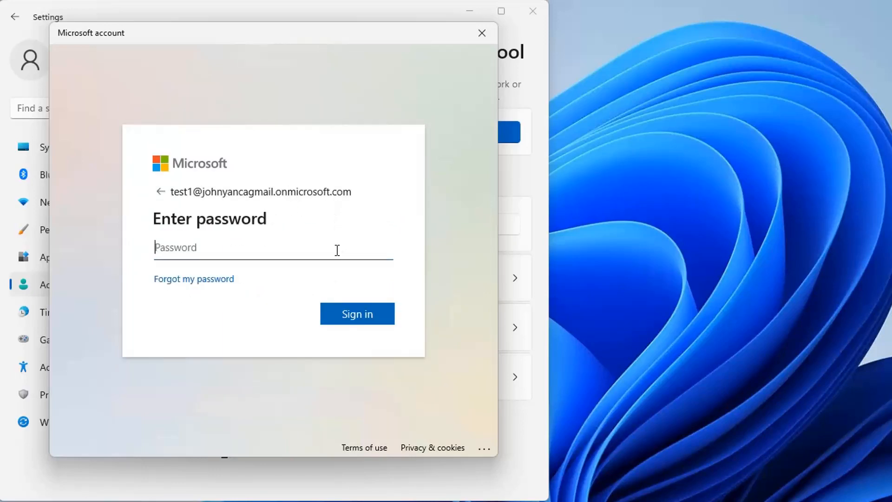
pyautogui.write('•••••••••')
pyautogui.press('Return')
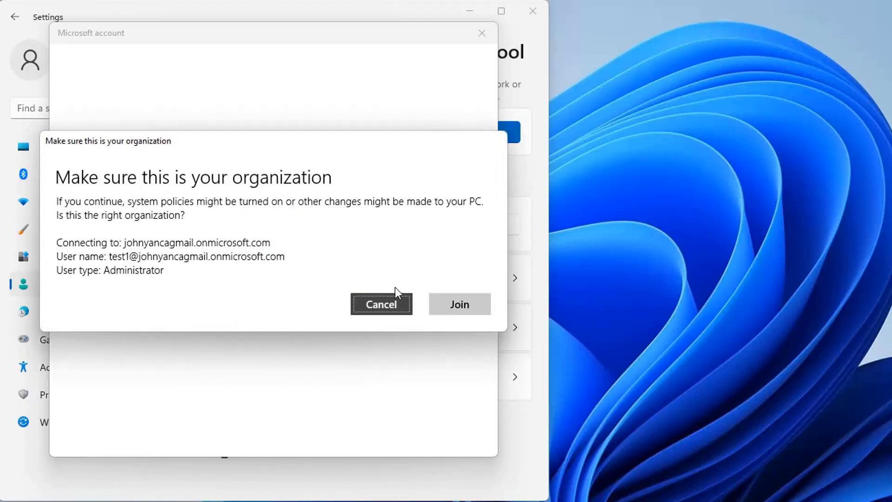
pyautogui.click(459, 306)
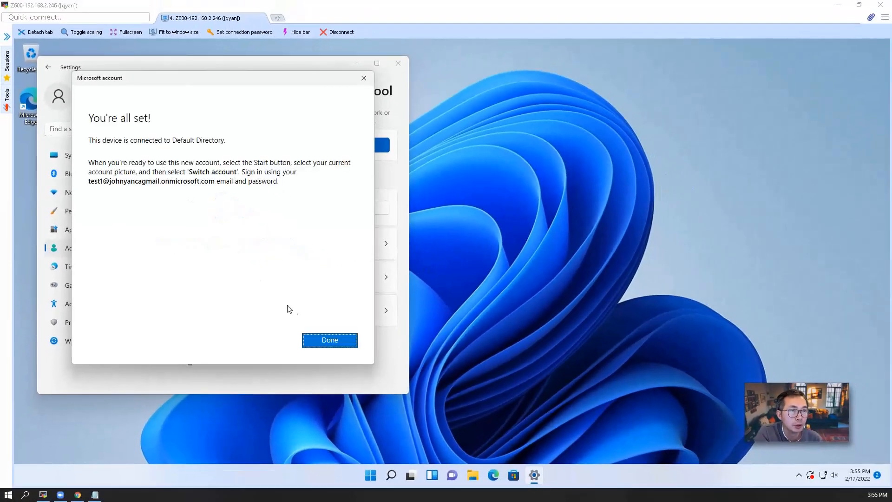
pyautogui.click(330, 343)
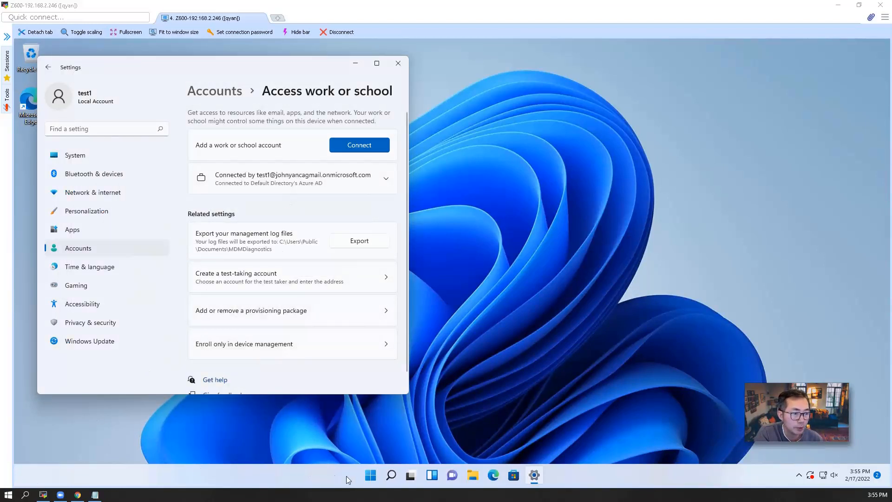
# Sign out of the local account from the Start menu and dismiss the lock screen.
pyautogui.click(370, 475)
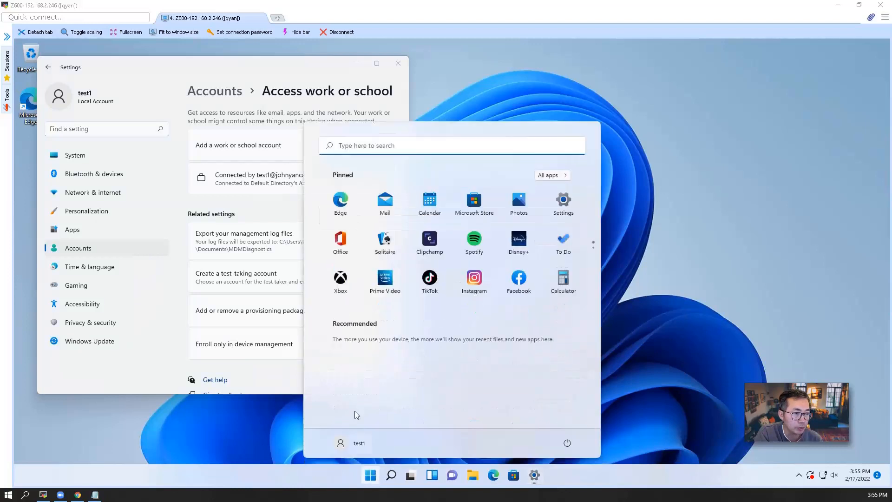
pyautogui.click(353, 435)
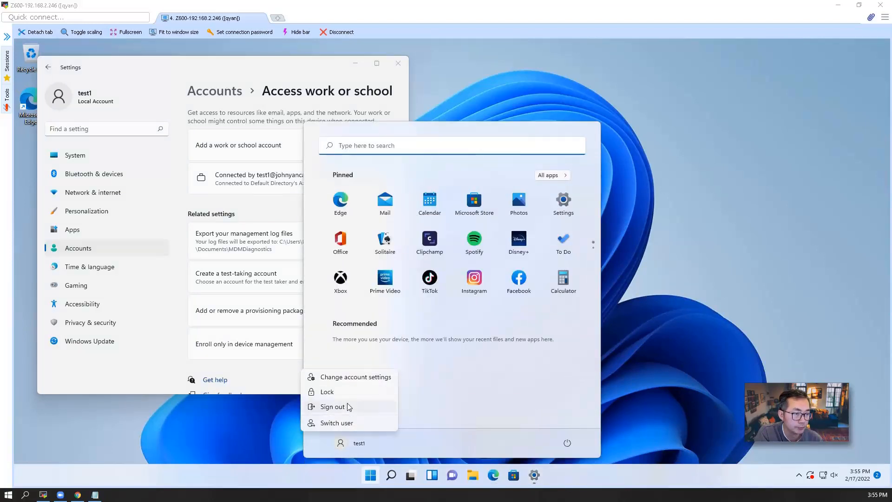
pyautogui.click(347, 403)
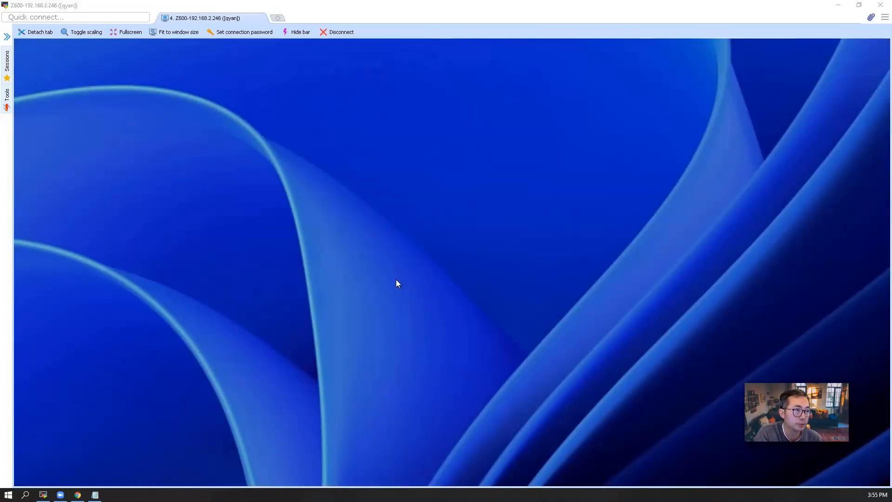
pyautogui.click(396, 281)
# Sign in as Other user with the test1 Azure AD e-mail and its password.
pyautogui.click(82, 461)
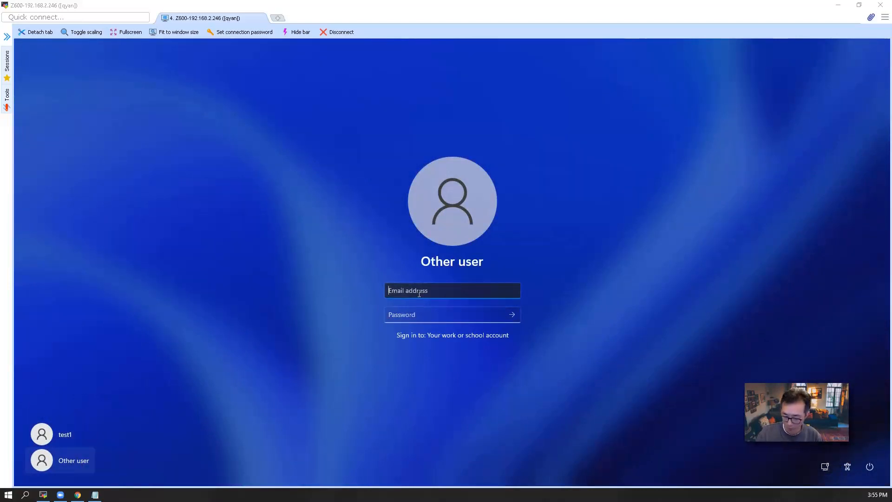
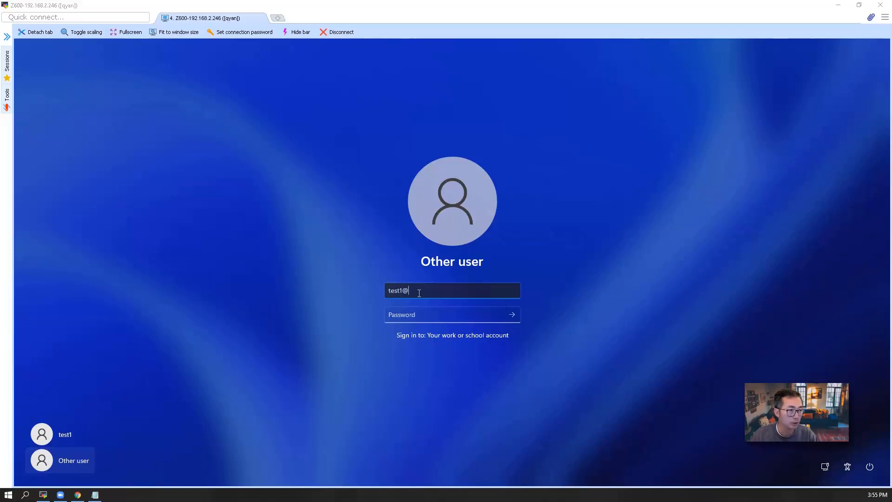
pyautogui.press('Tab')
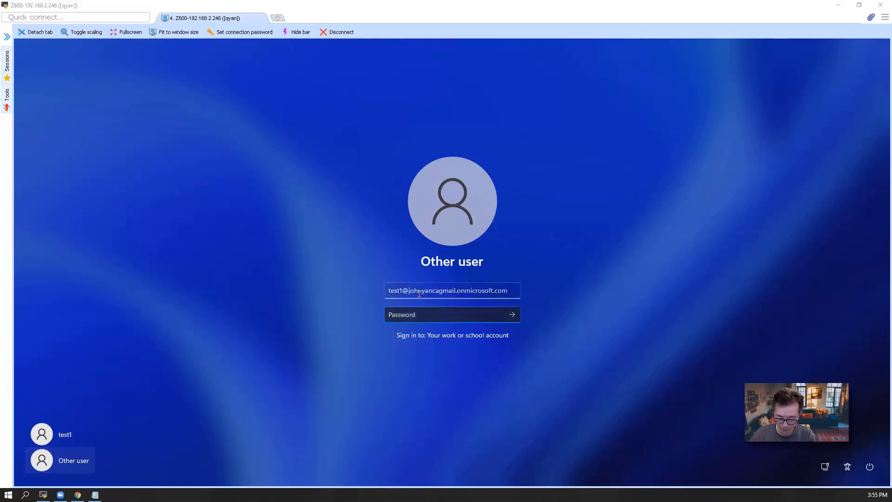
pyautogui.write('****')
pyautogui.press('Return')
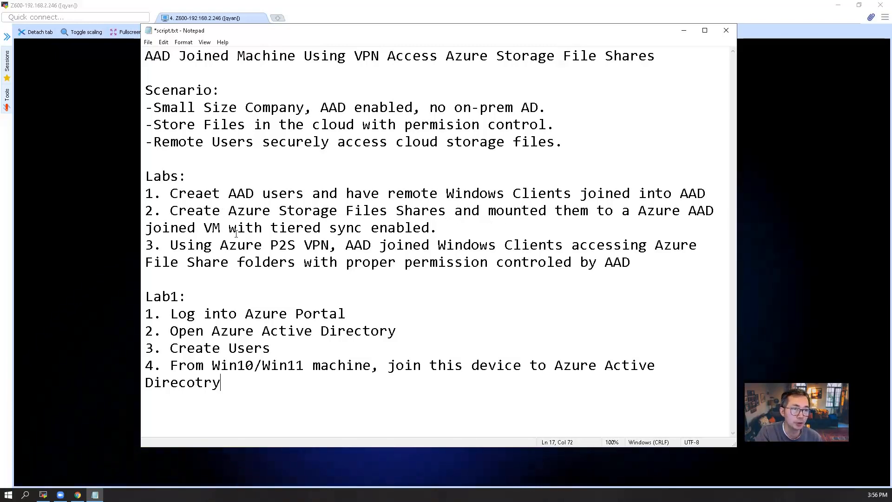
pyautogui.moveTo(221, 227); pyautogui.dragTo(212, 227)
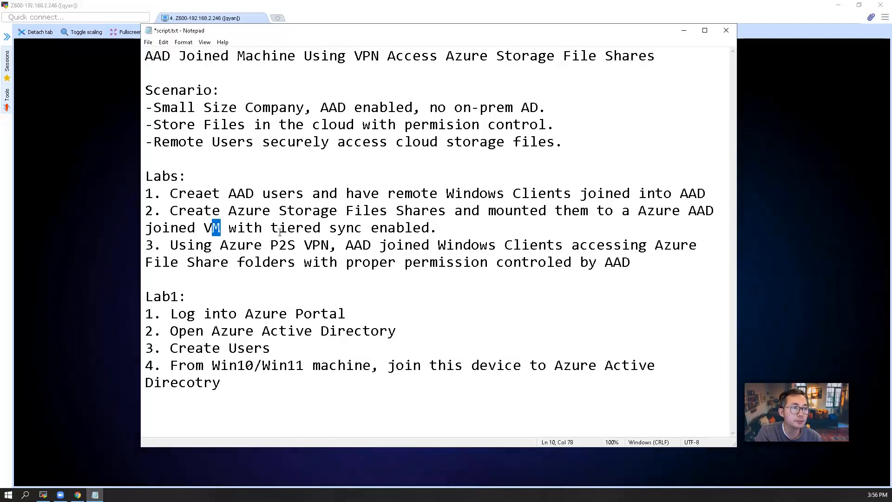
pyautogui.moveTo(272, 235); pyautogui.dragTo(426, 231)
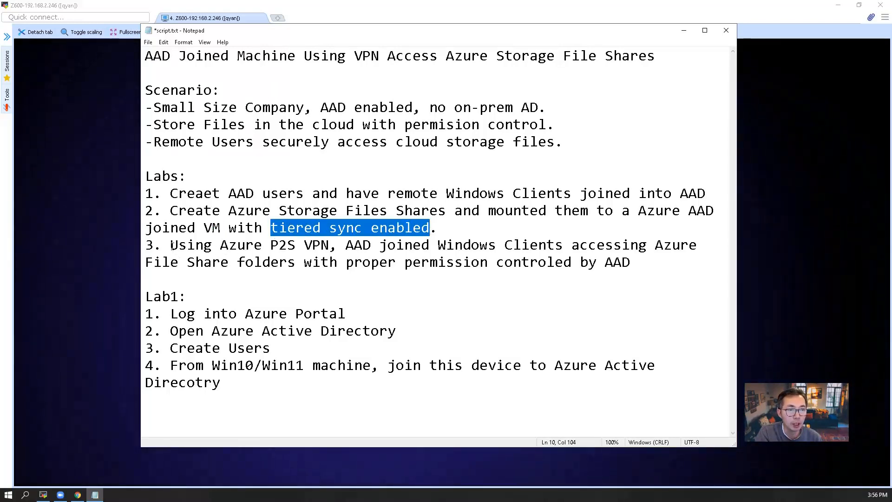
pyautogui.moveTo(170, 245); pyautogui.dragTo(280, 245)
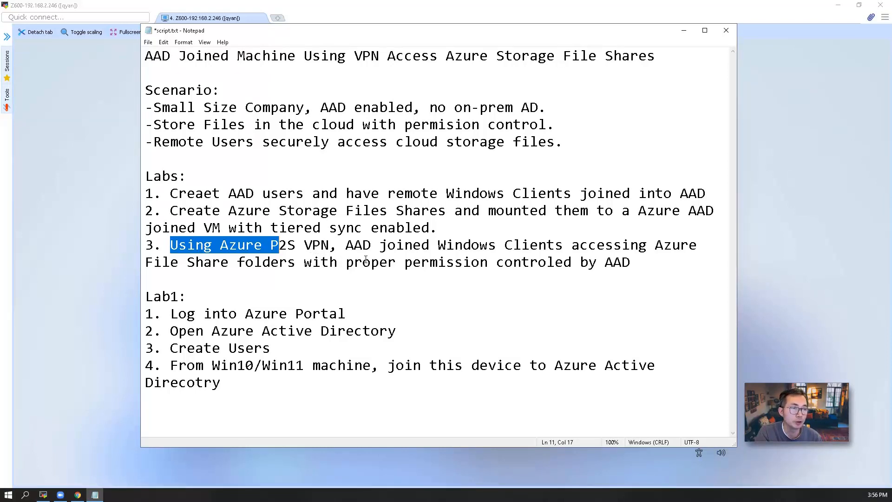
pyautogui.click(396, 274)
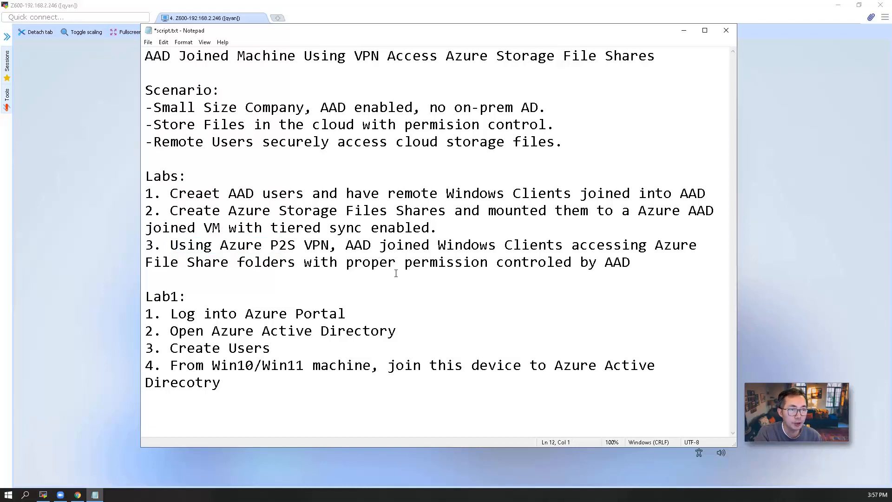